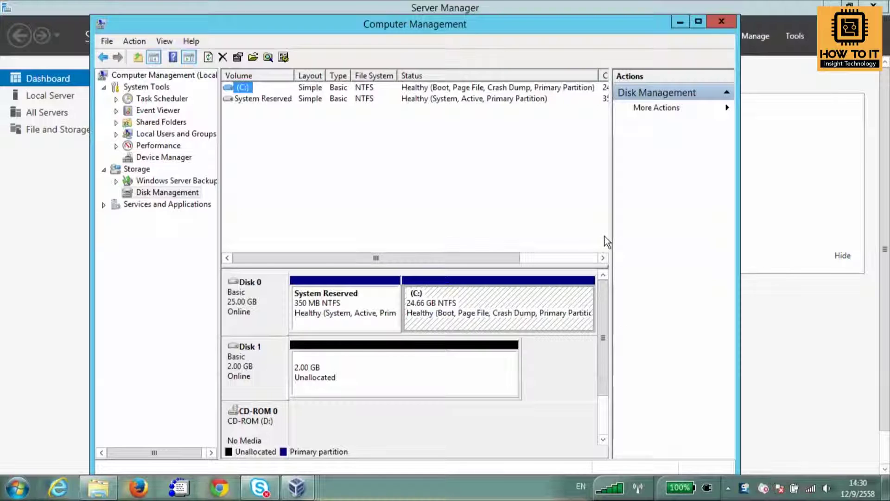
- Maximize Computer Management, check the existing drives in File Explorer, and examine the options for Disk 1's unallocated space
left_click(698, 21)
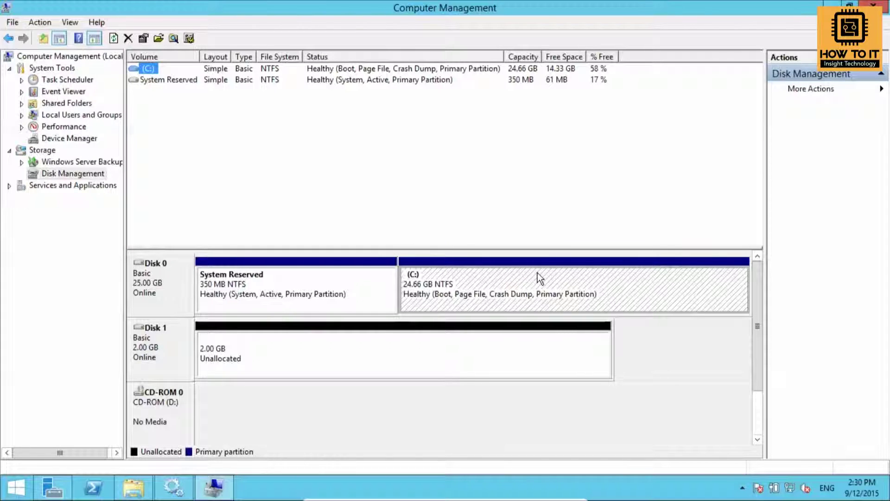
left_click(134, 487)
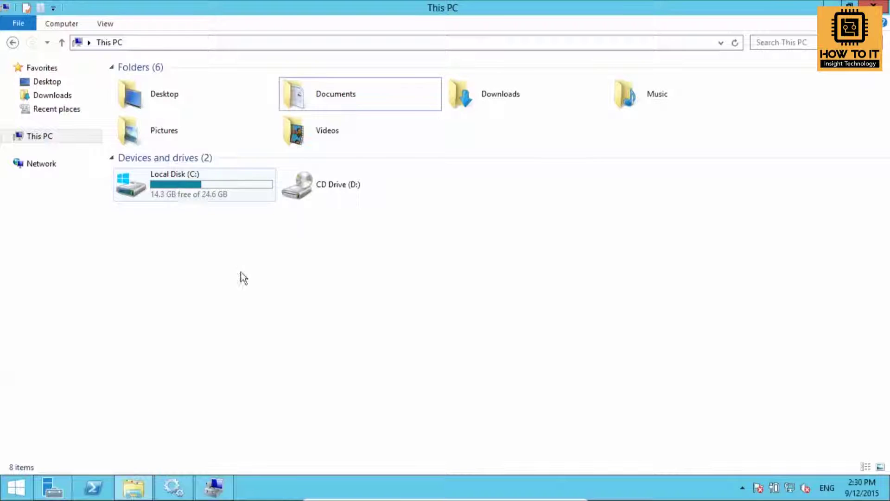
left_click(214, 487)
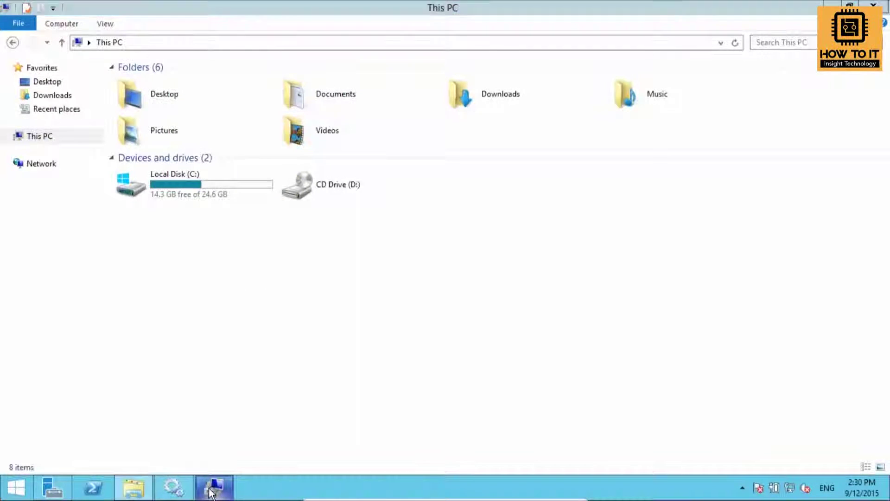
left_click(419, 358)
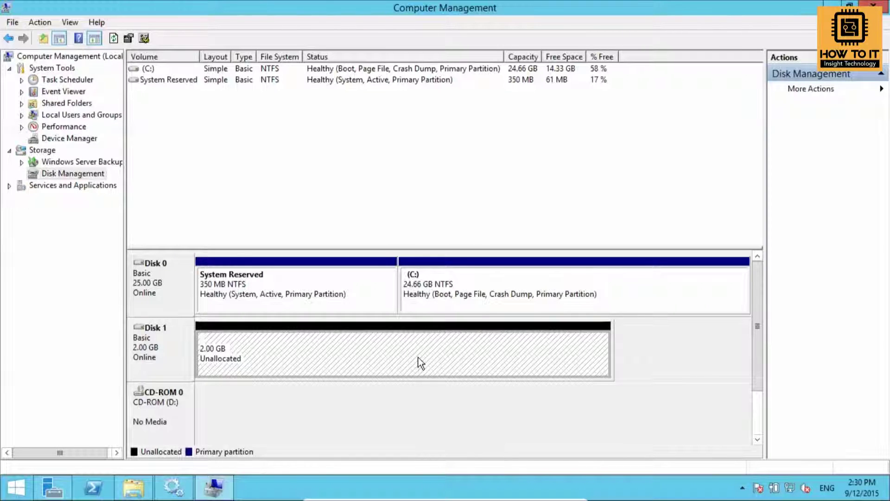
right_click(262, 356)
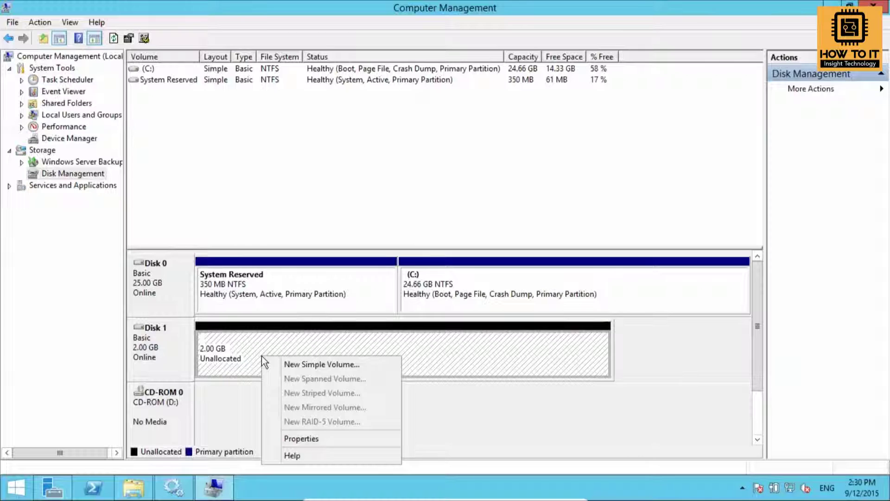
left_click(455, 166)
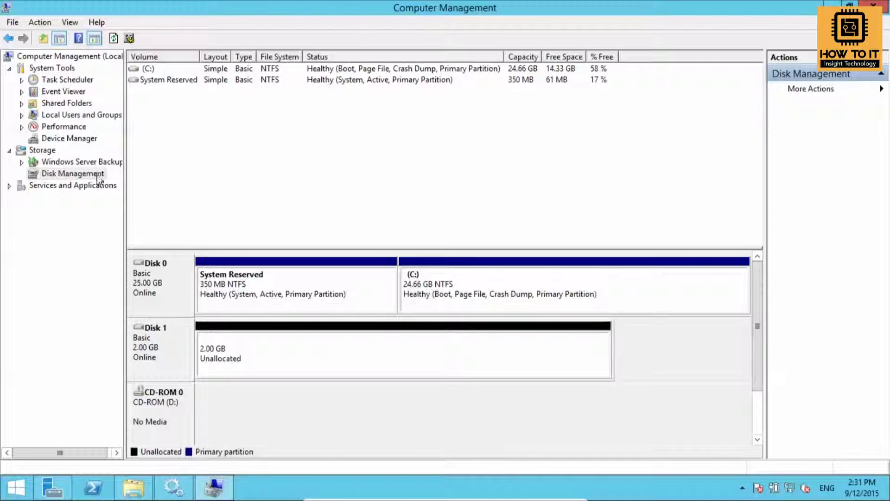
- Start a new simple volume on Disk 1's unallocated space, keeping the default size and assigning drive letter E
right_click(254, 354)
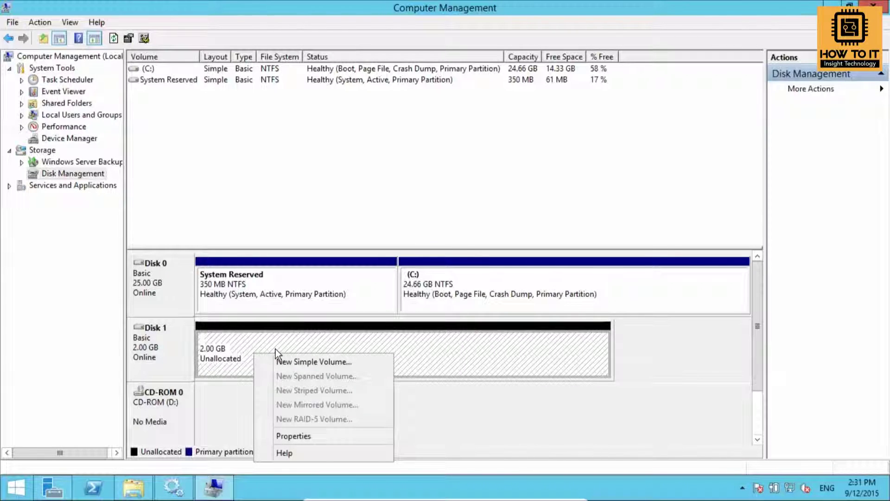
left_click(351, 366)
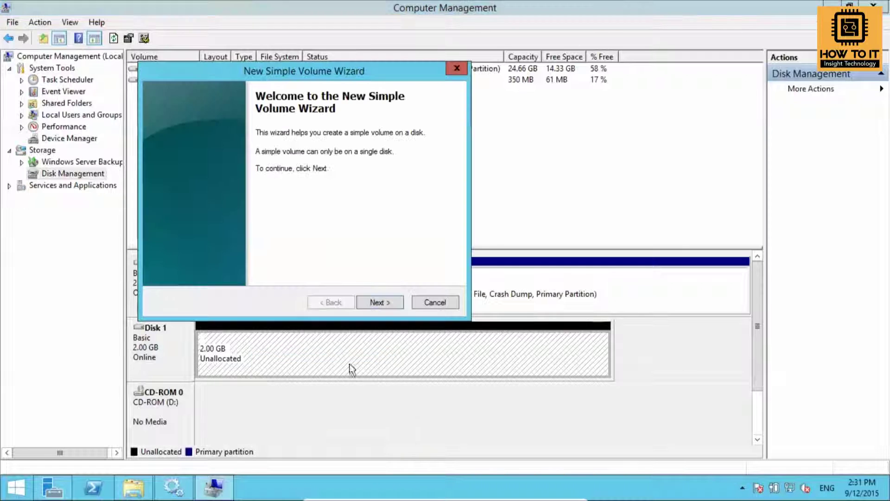
left_click(391, 301)
left_click(385, 304)
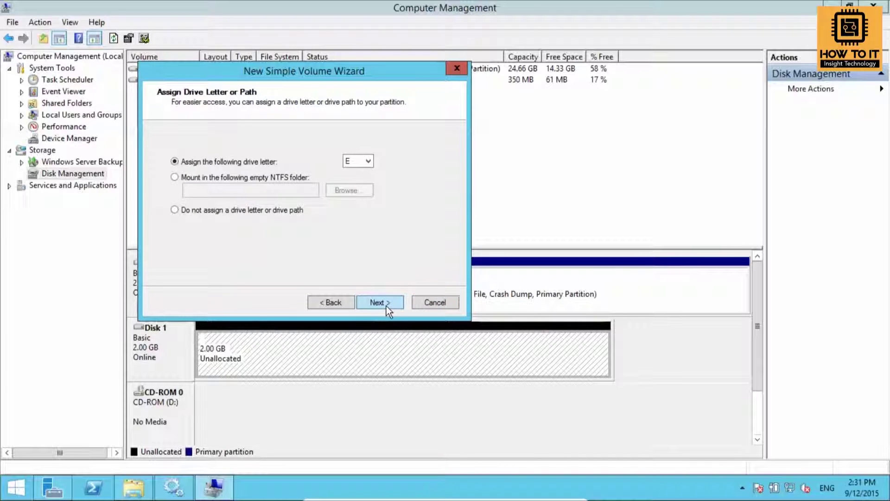
left_click(368, 161)
left_click(374, 163)
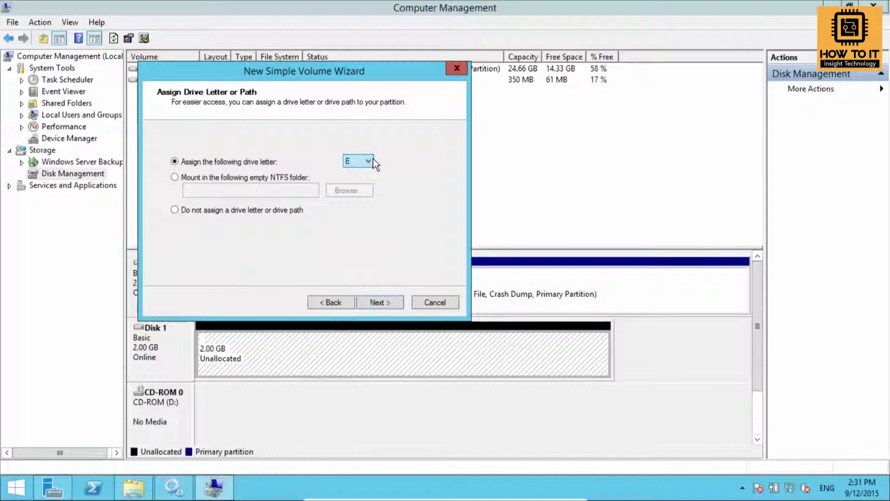
left_click(387, 304)
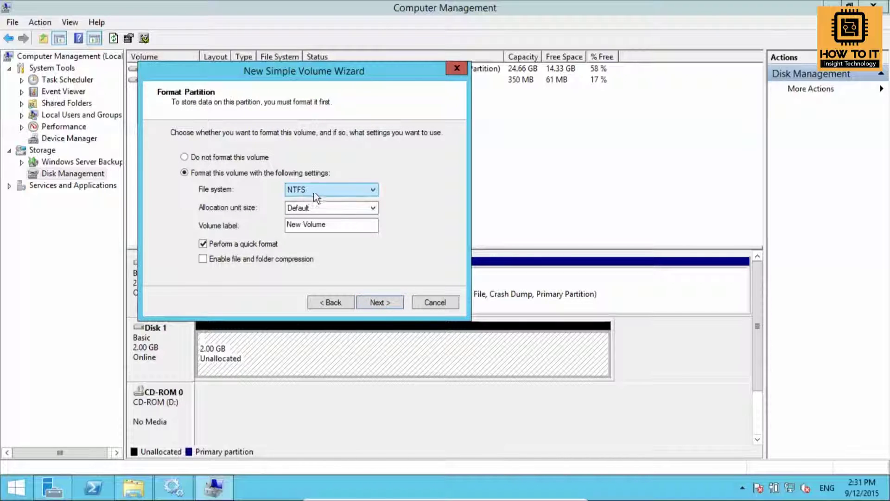
- Label the volume data, keep NTFS, the Default allocation unit size and quick format, and finish creating it
left_click(345, 207)
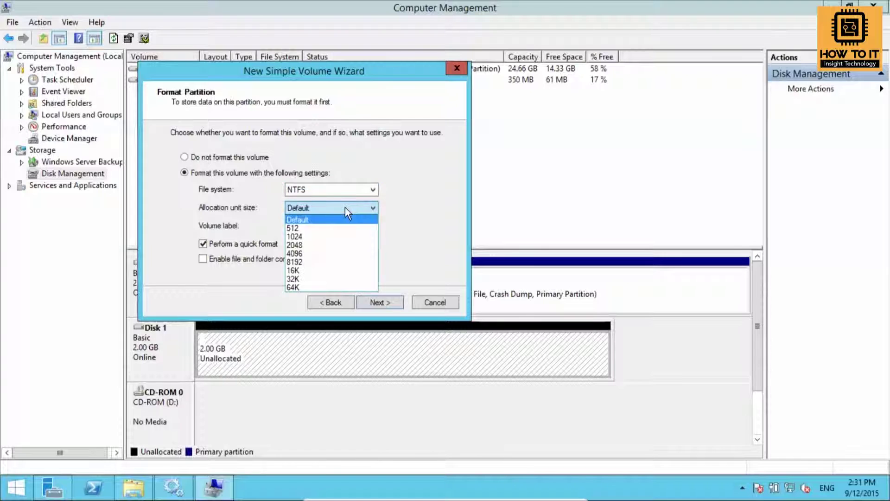
left_click(335, 195)
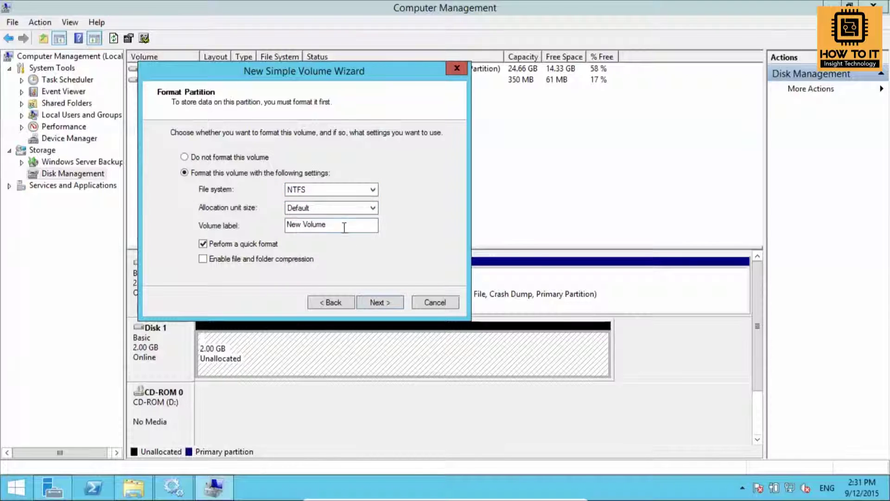
left_click_drag(342, 227, 227, 217)
type("data")
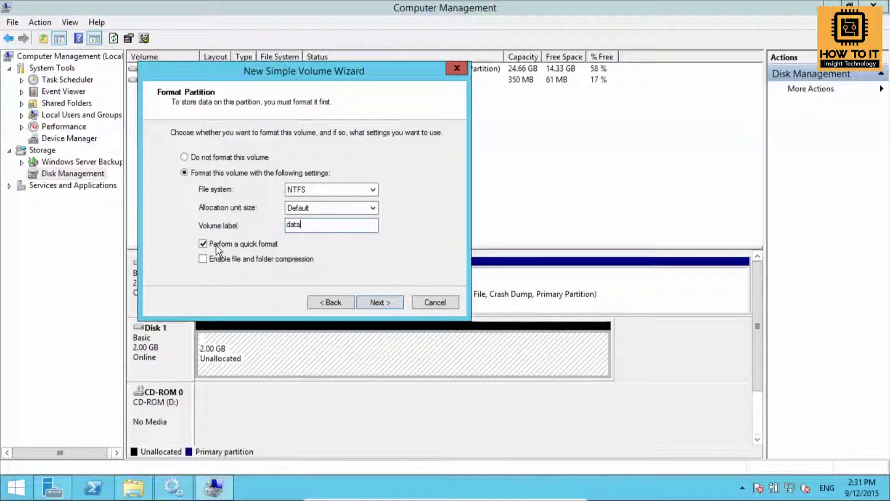
left_click(385, 303)
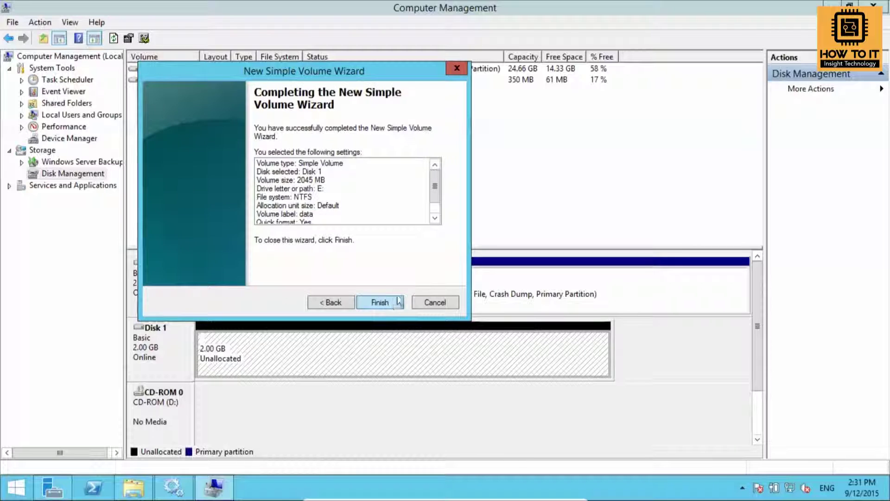
left_click(389, 300)
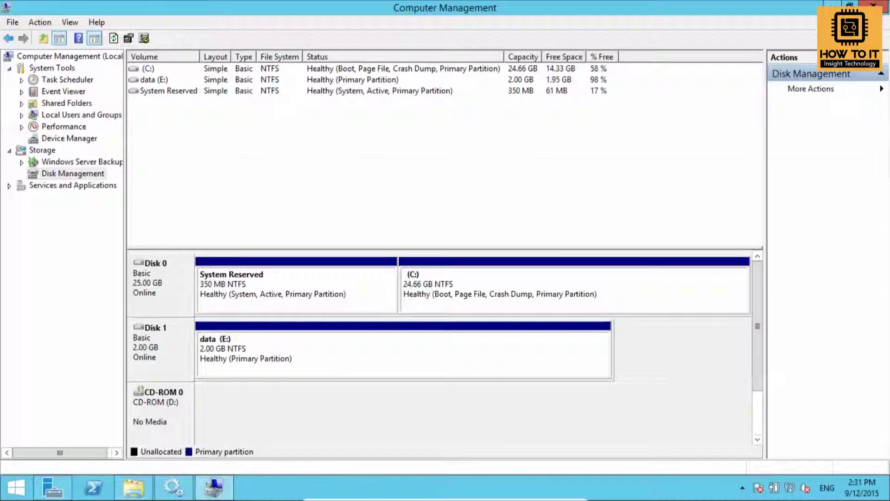
- Check the drives in File Explorer and examine the local user accounts in Computer Management
key("super+e")
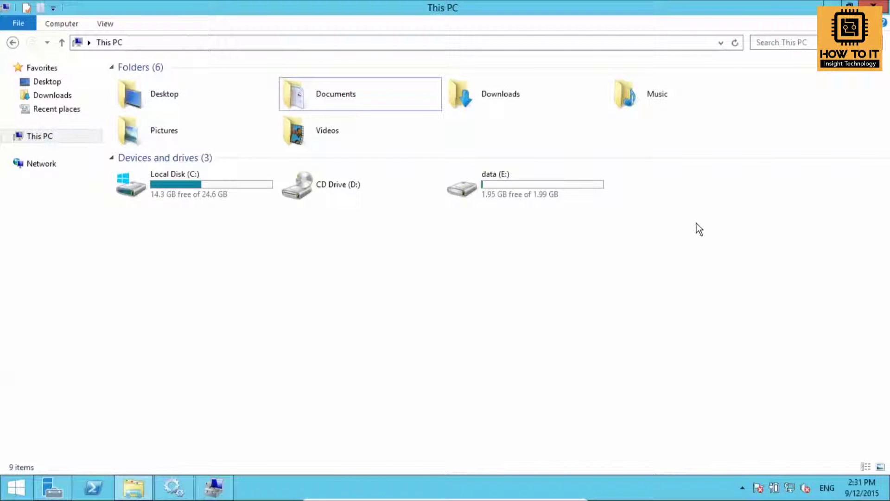
left_click(220, 486)
left_click(64, 115)
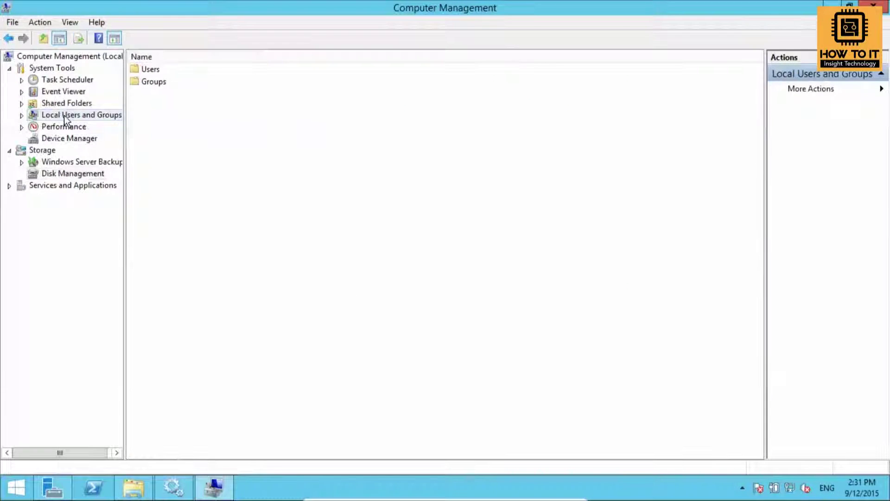
left_click(21, 115)
left_click(61, 129)
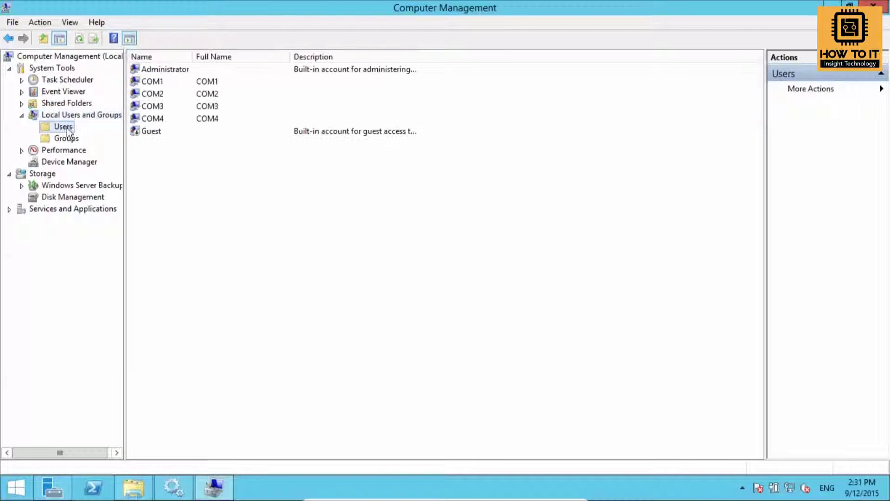
left_click(154, 82)
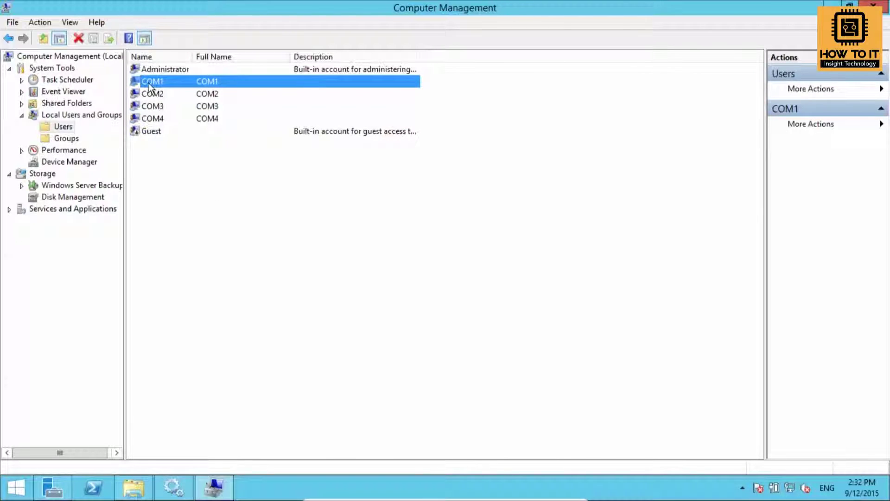
left_click(157, 120)
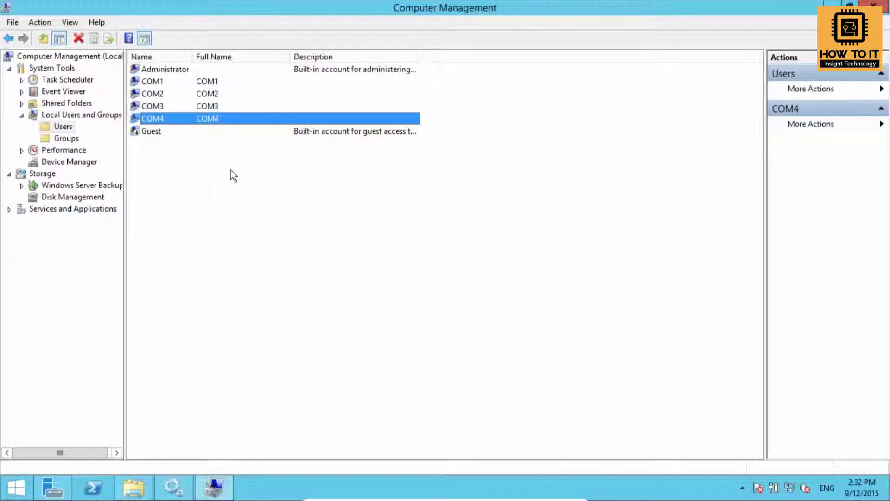
left_click(244, 213)
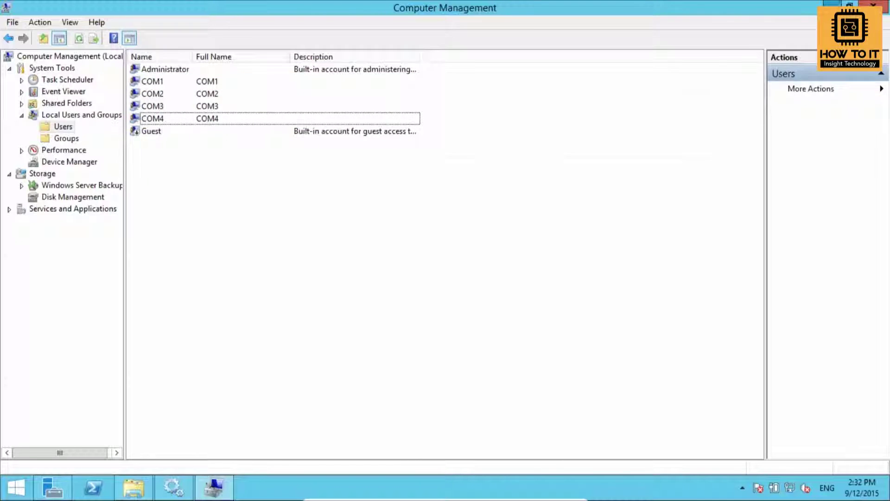
- Switch to File Explorer, inspect the contents of the data (E:) drive, and return to This PC
key("super+e")
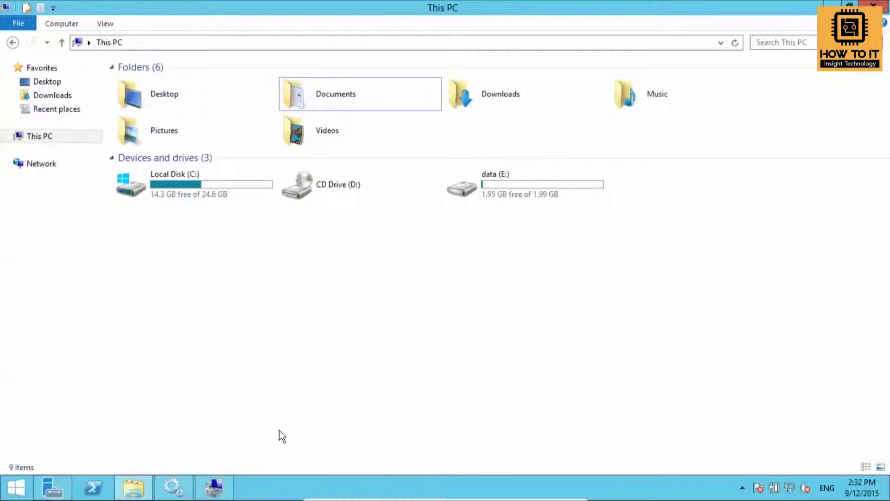
double_click(483, 191)
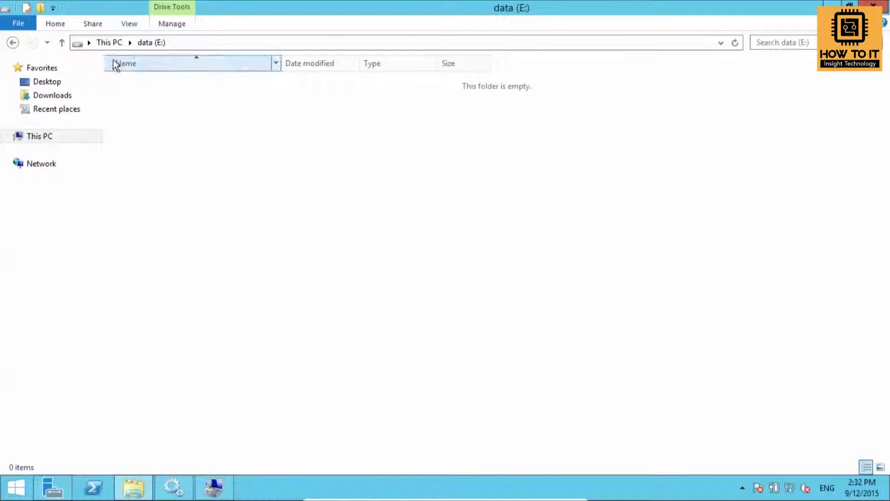
left_click(110, 43)
left_click(324, 256)
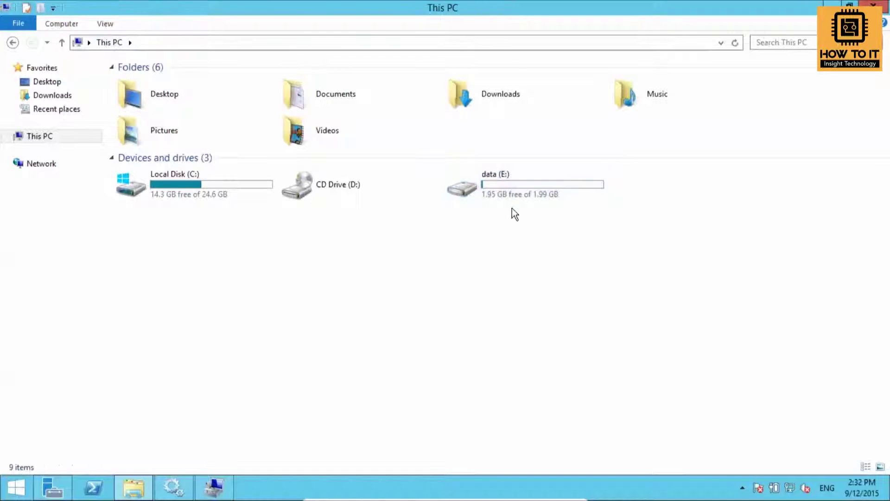
- Enable quota management in the data (E:) drive's properties, limiting disk space and denying space to users exceeding the quota limit
right_click(504, 185)
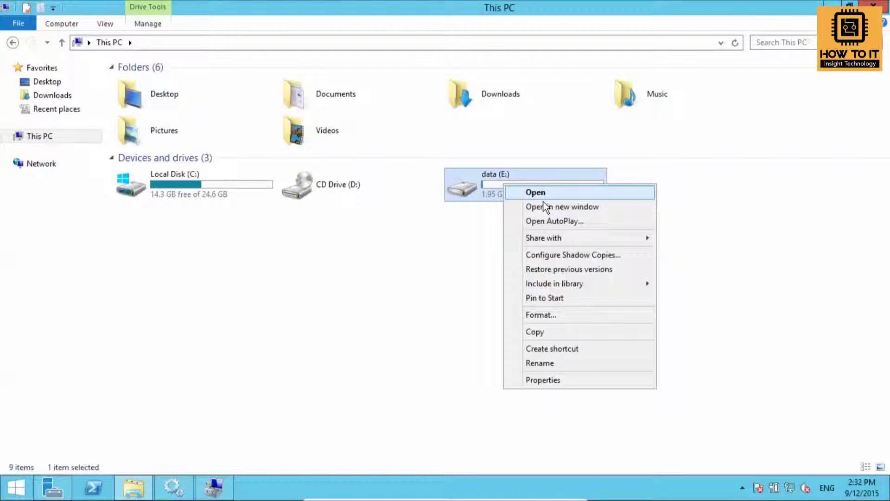
left_click(580, 383)
left_click_drag(646, 133, 279, 77)
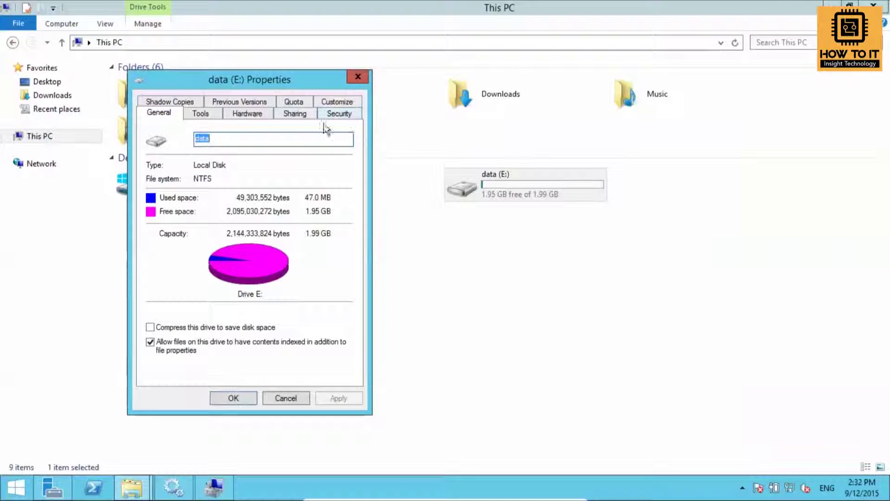
left_click(295, 101)
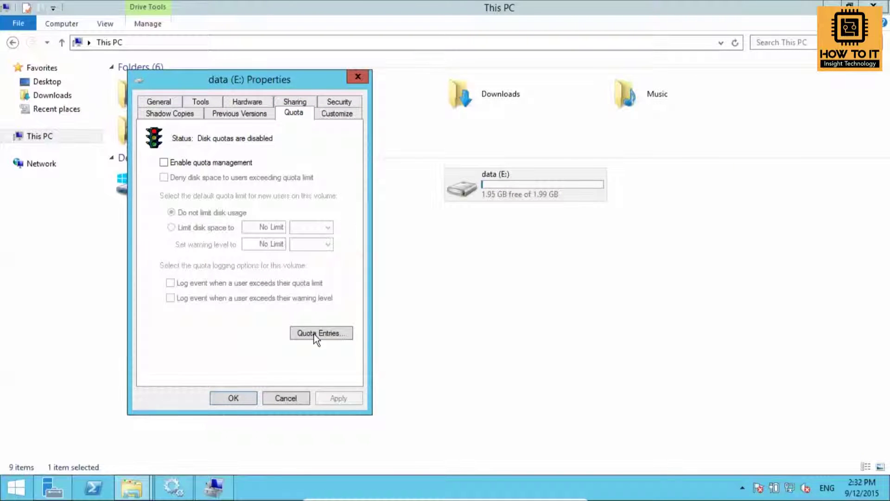
left_click(200, 165)
left_click(199, 227)
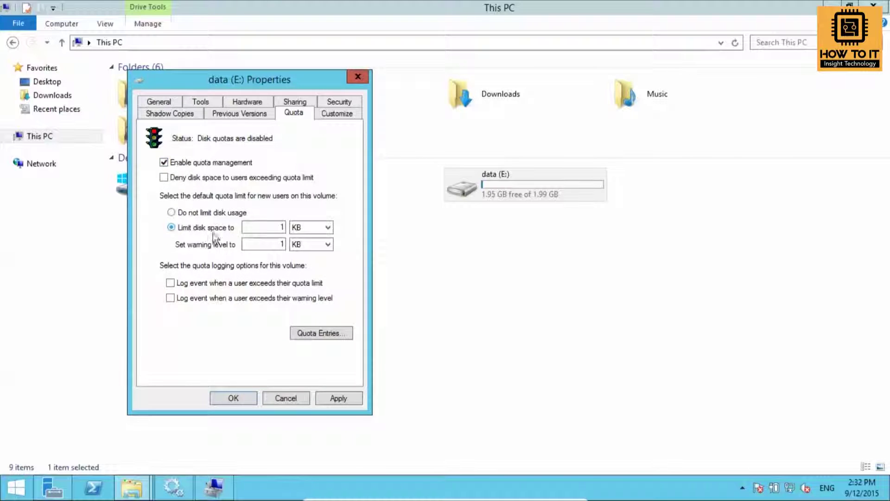
left_click(167, 178)
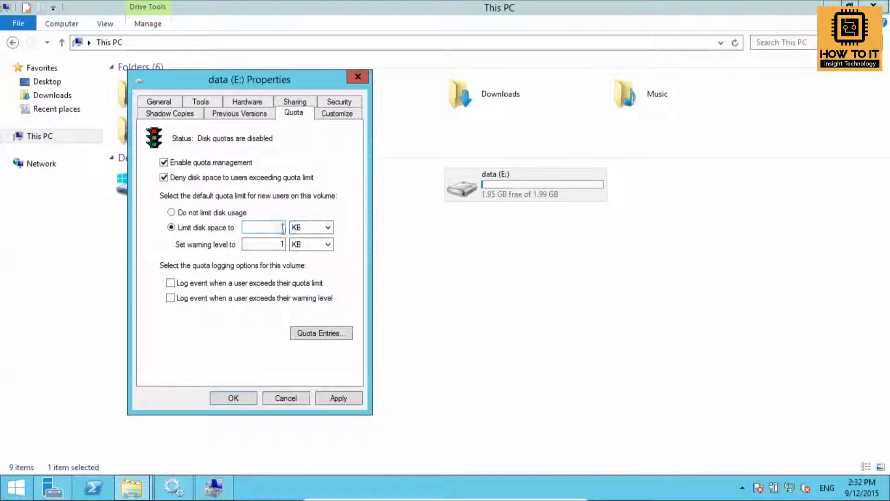
- Set the default quota limit to 200 MB and warning level to 150 KB, and log events when users exceed either
left_click(322, 227)
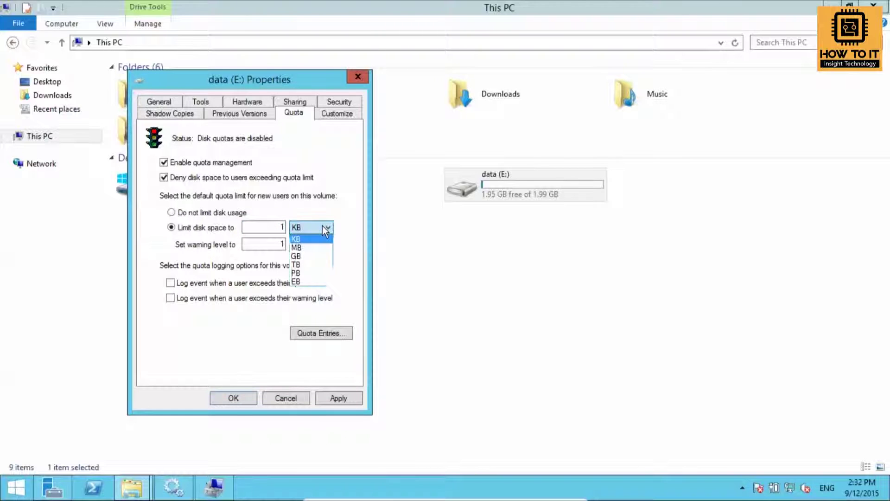
left_click(310, 247)
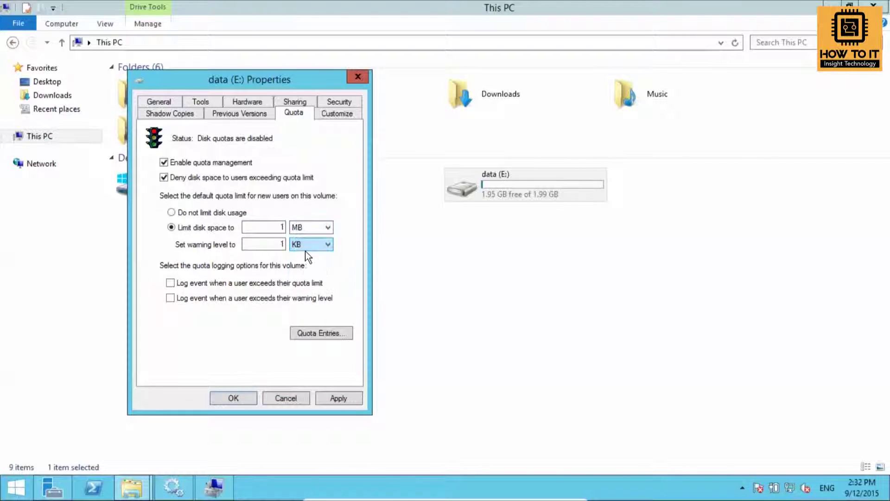
double_click(280, 227)
type("200")
double_click(277, 244)
type("150")
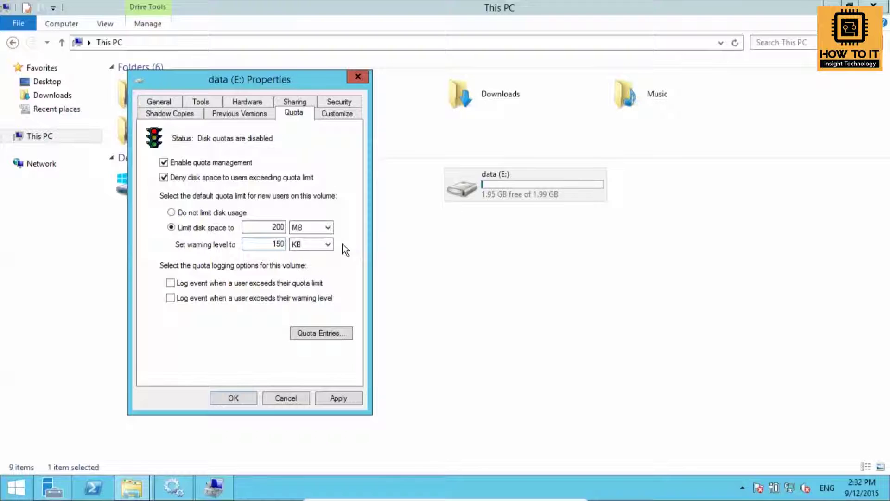
left_click(254, 283)
left_click(230, 297)
- Start a new quota entry for the data (E:) drive and assign it to the users COM1, COM2, COM3 and COM4
left_click(333, 334)
left_click_drag(177, 65, 496, 122)
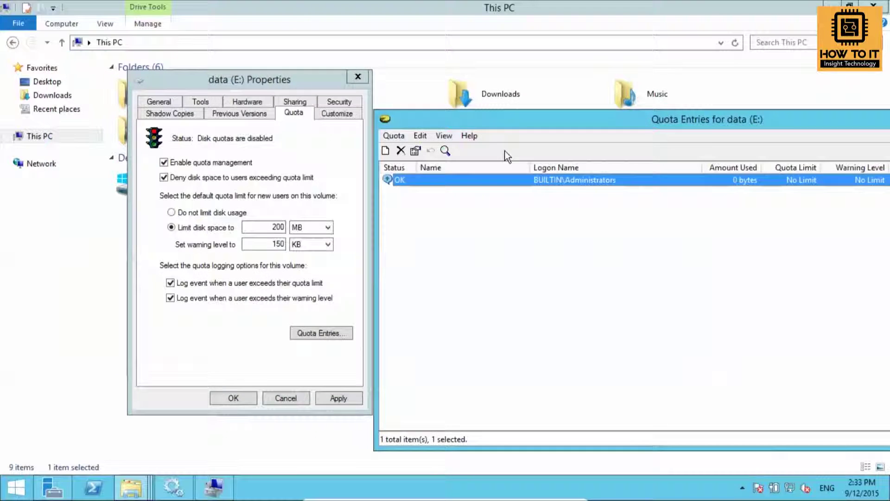
left_click(396, 135)
left_click(438, 151)
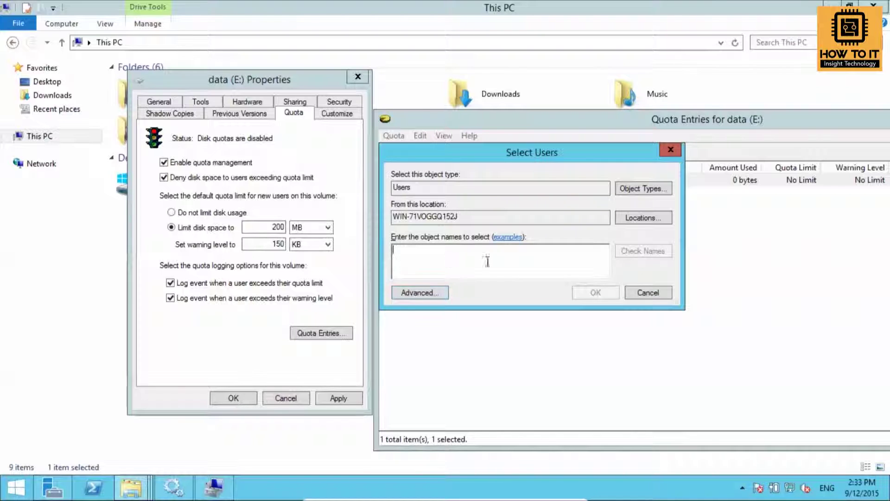
left_click(420, 293)
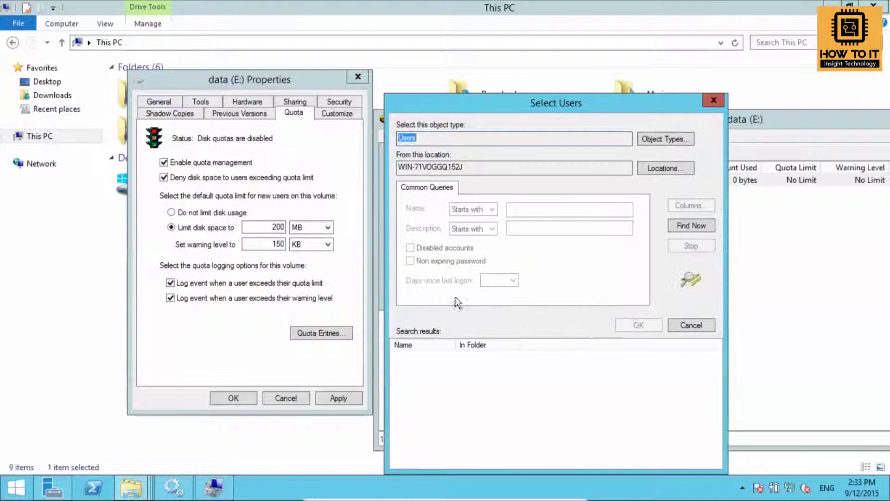
left_click(693, 225)
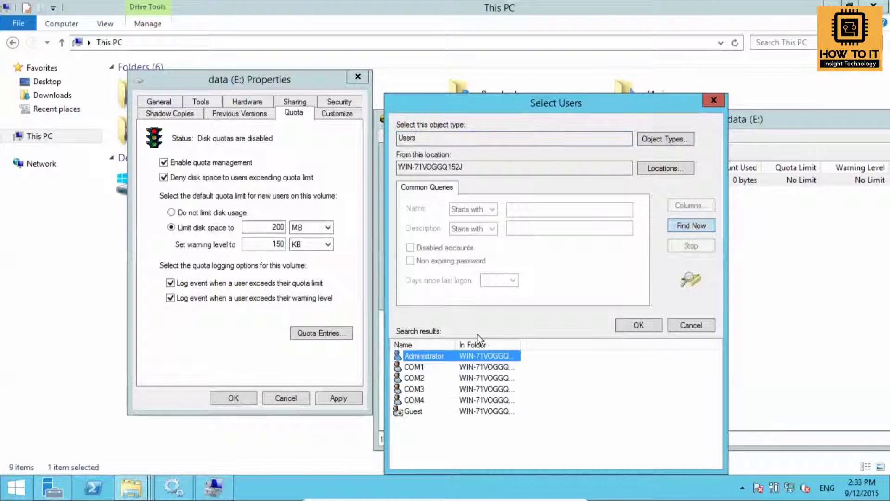
left_click(412, 368)
left_click(421, 401, "shift")
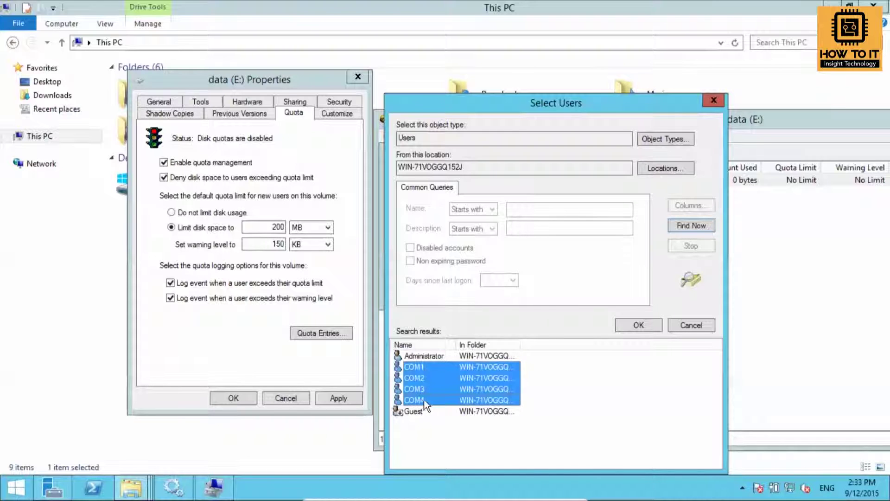
left_click(640, 325)
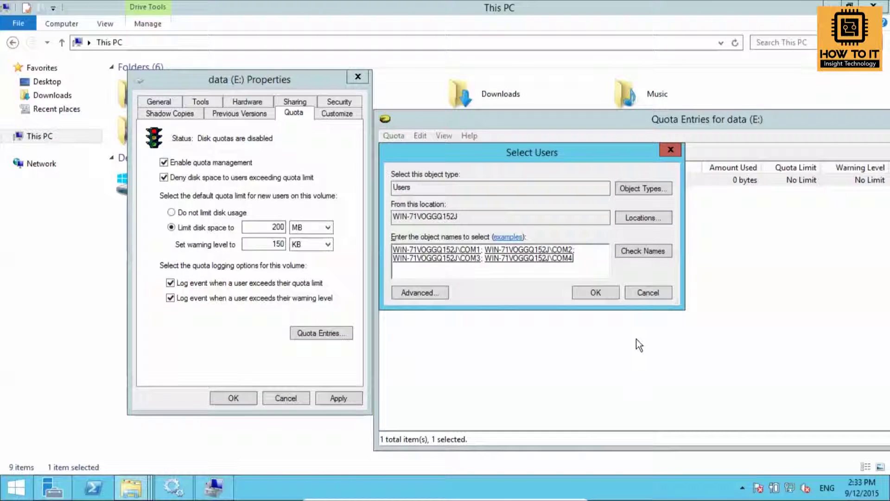
left_click(597, 293)
- Limit the selected users' disk space to 200 MB with a warning level of 150 MB, and create the quota entries
left_click(429, 235)
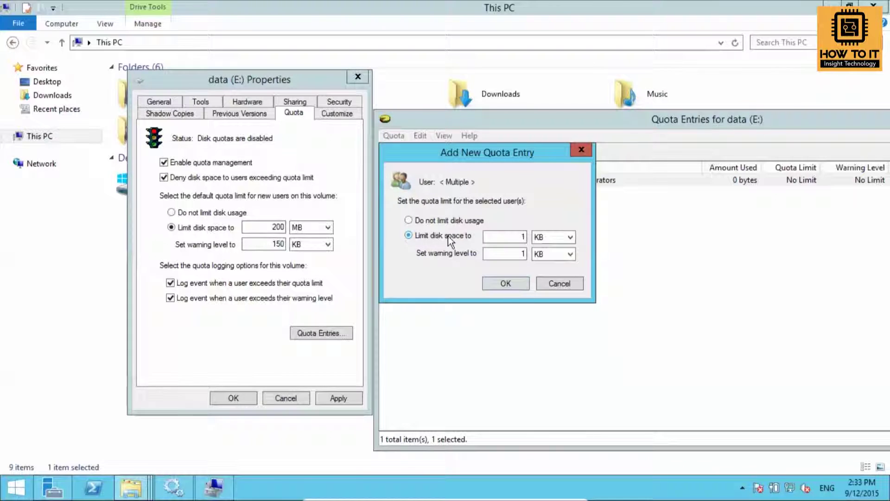
left_click(568, 237)
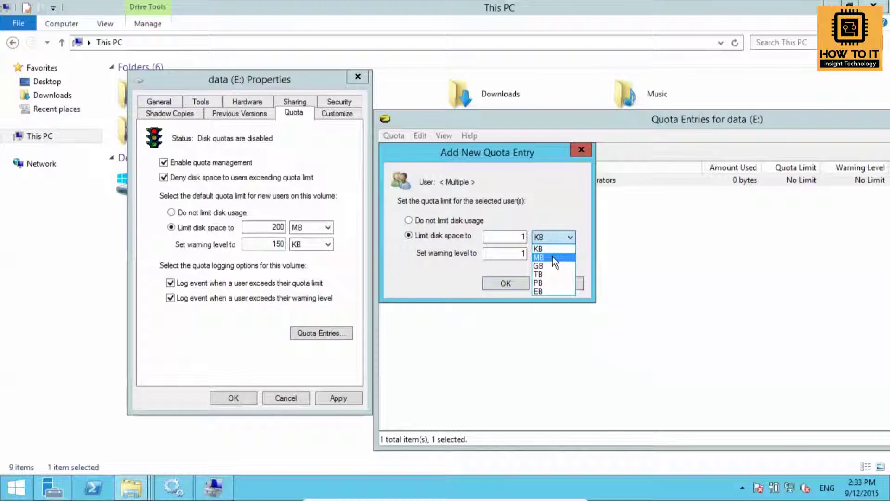
left_click(539, 258)
key("shift+Tab")
type("200")
key("Tab")
key("Tab")
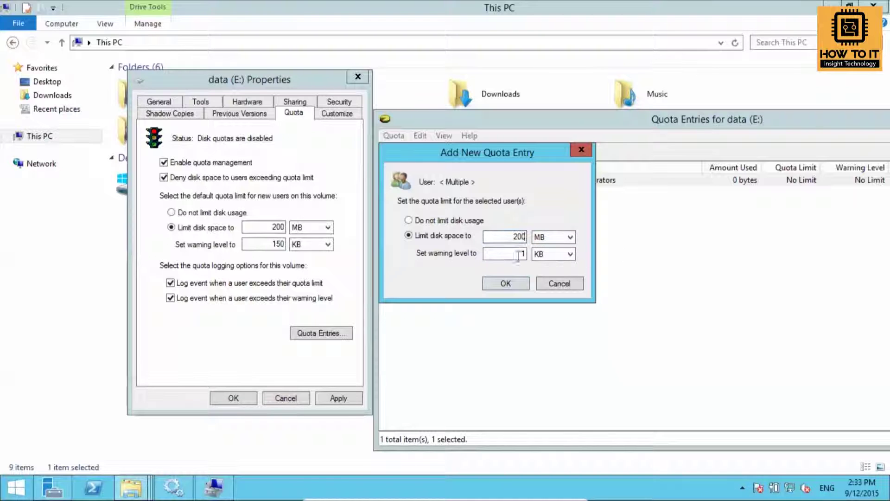
left_click(554, 254)
left_click(550, 275)
left_click(499, 282)
- Examine the quota limits, warning levels and usage of the COM users in the data (E:) quota entries list
left_click(645, 278)
left_click_drag(604, 118, 441, 109)
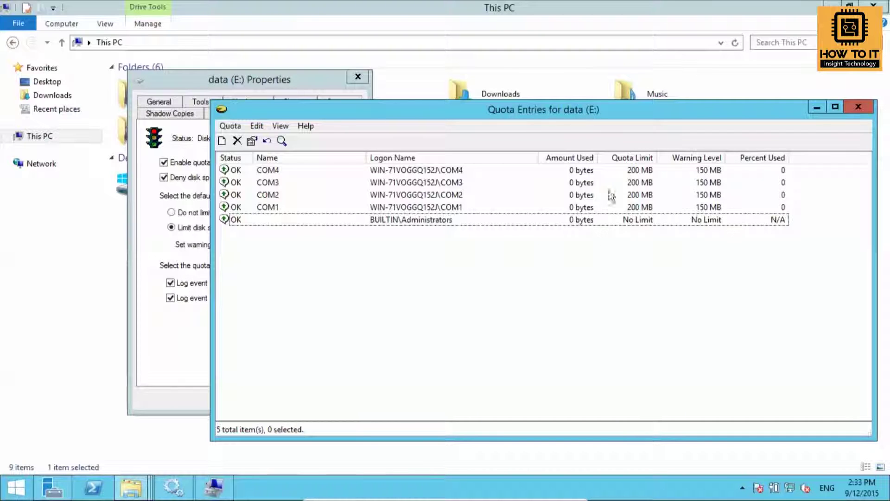
left_click(459, 172)
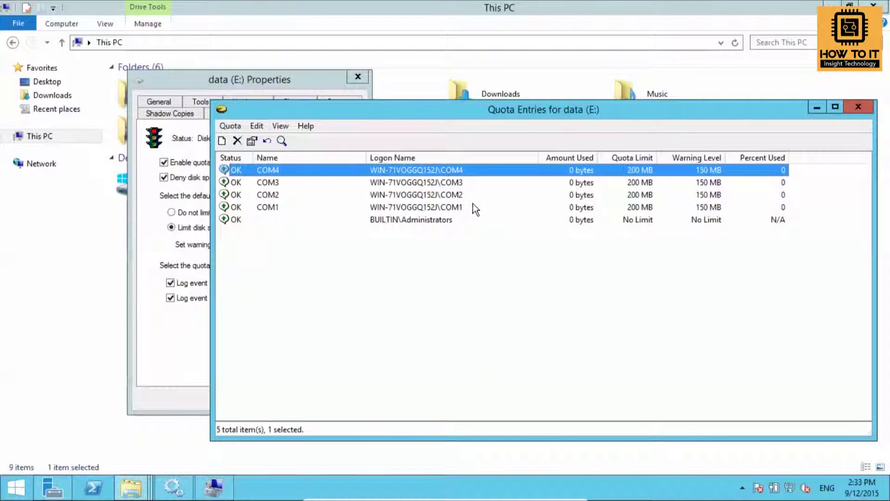
left_click(474, 205)
left_click(468, 171)
left_click(583, 331)
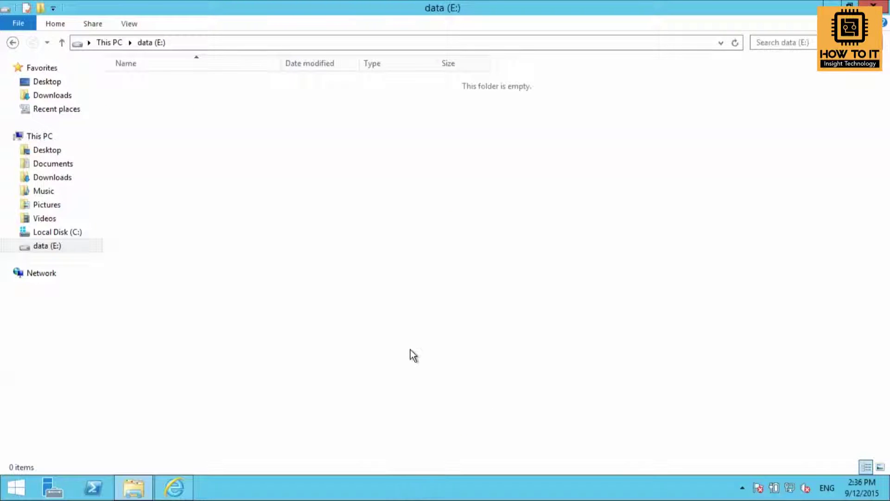
- Check the remote session's address and the account signed in on the Start screen, and return to the desktop
mouse_move(422, 1)
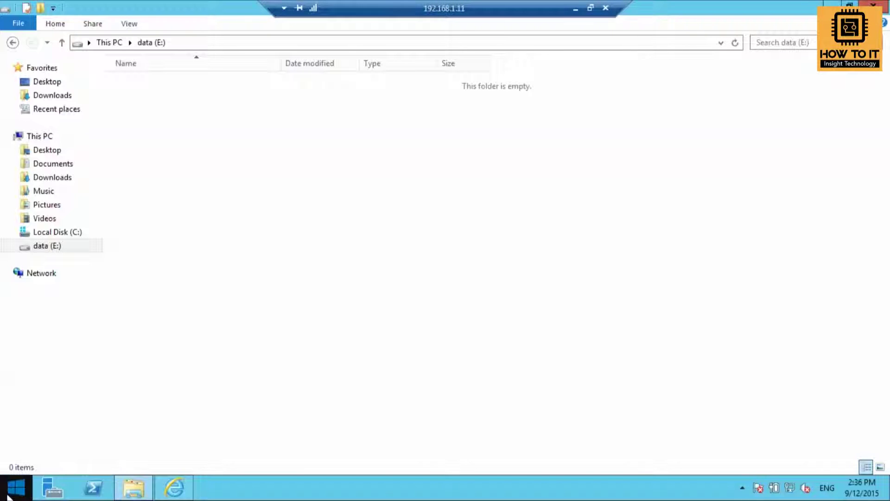
key("super")
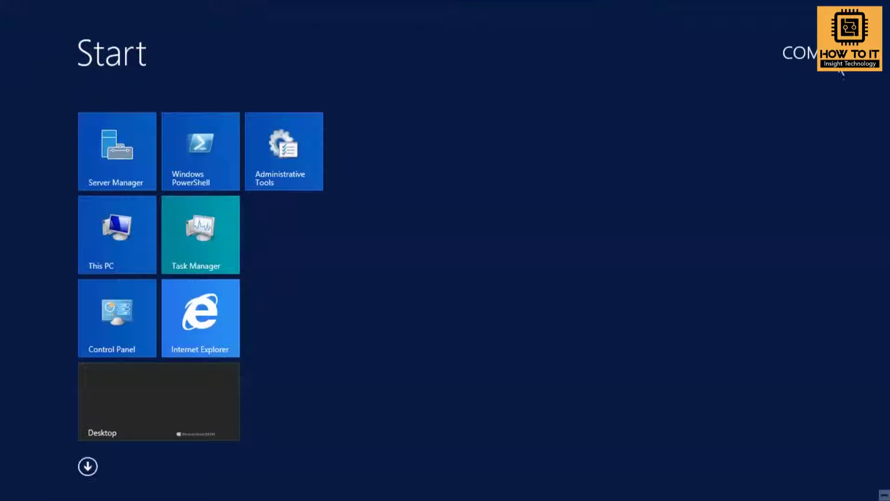
left_click(156, 430)
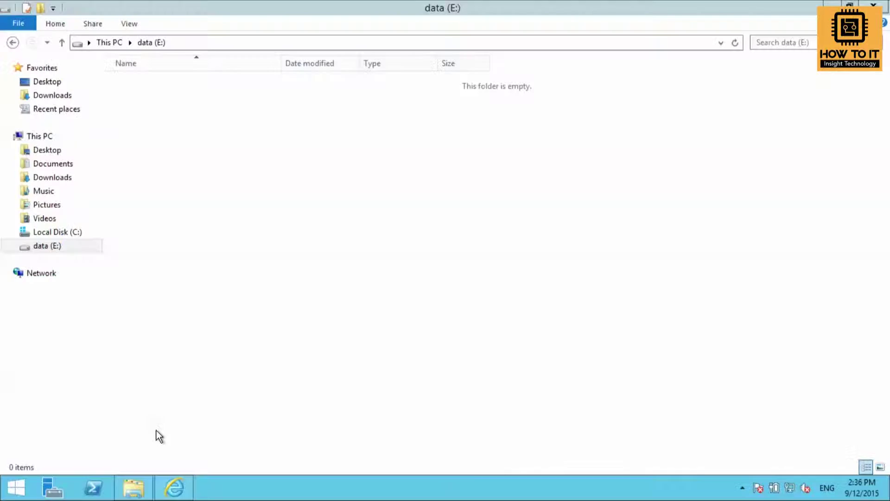
- Copy application file 5 from the Desktop folder to the data (E:) drive
left_click(37, 83)
right_click(132, 218)
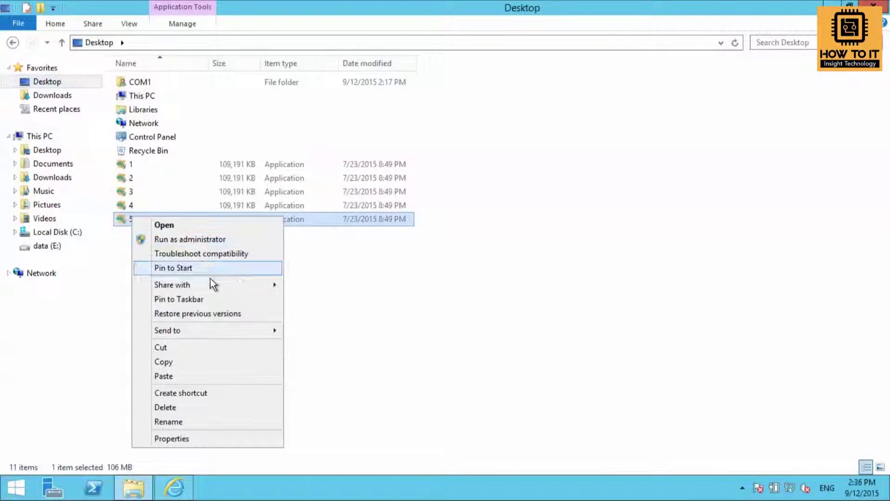
left_click(159, 361)
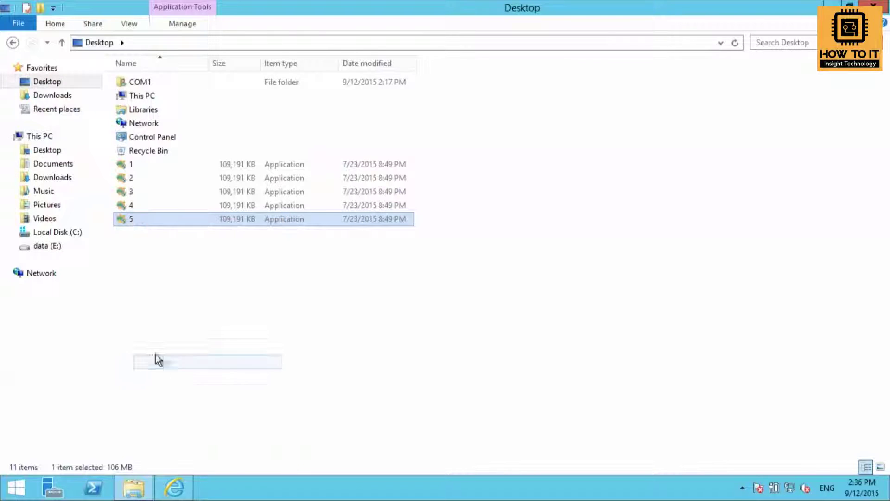
left_click(49, 246)
right_click(224, 190)
left_click(276, 274)
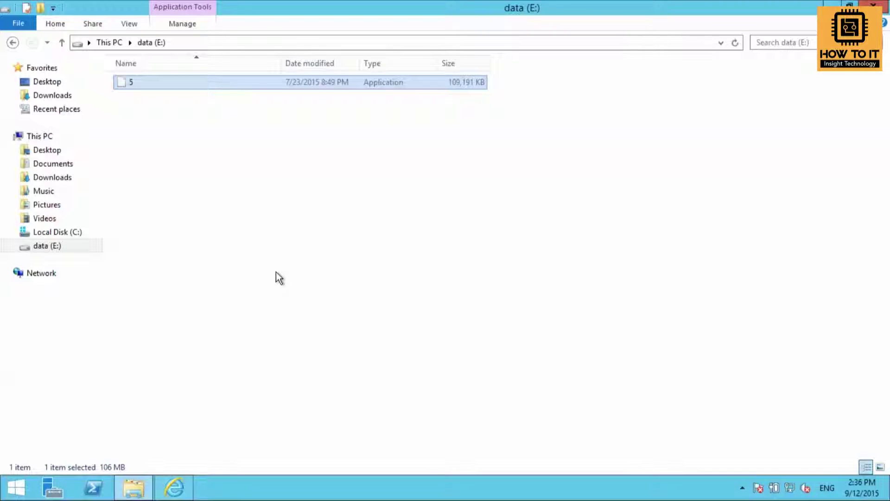
left_click(431, 198)
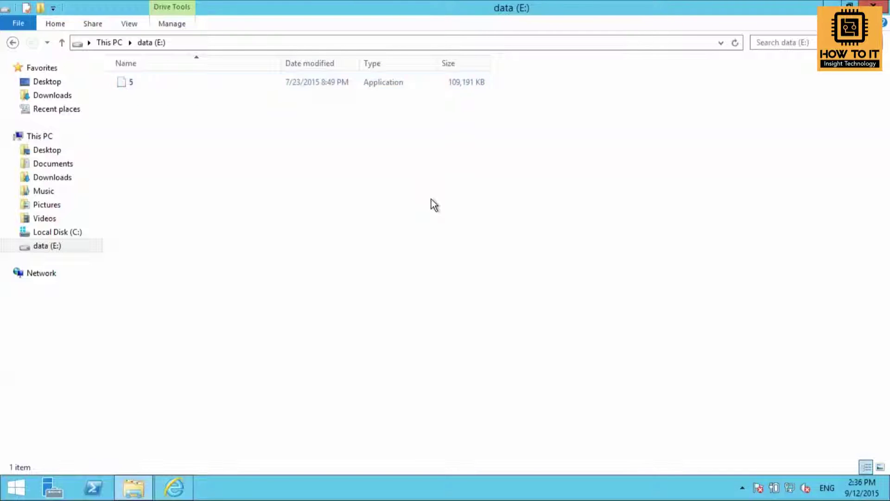
left_click(354, 79)
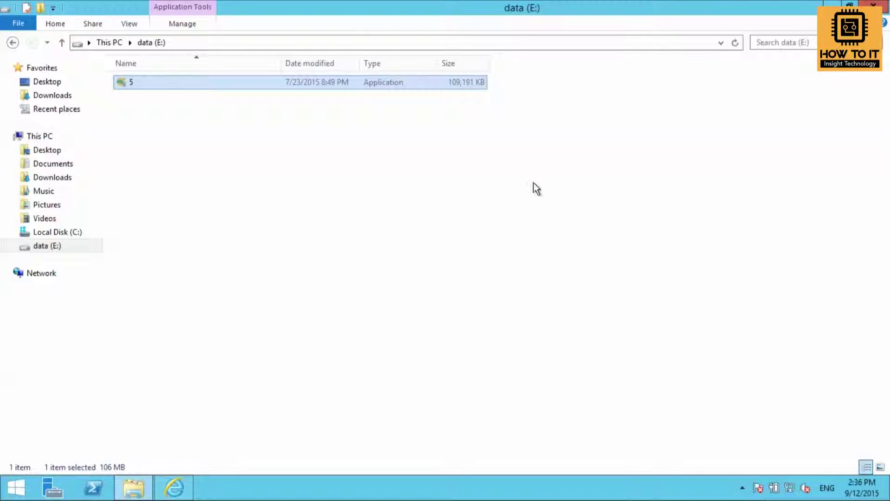
left_click(528, 240)
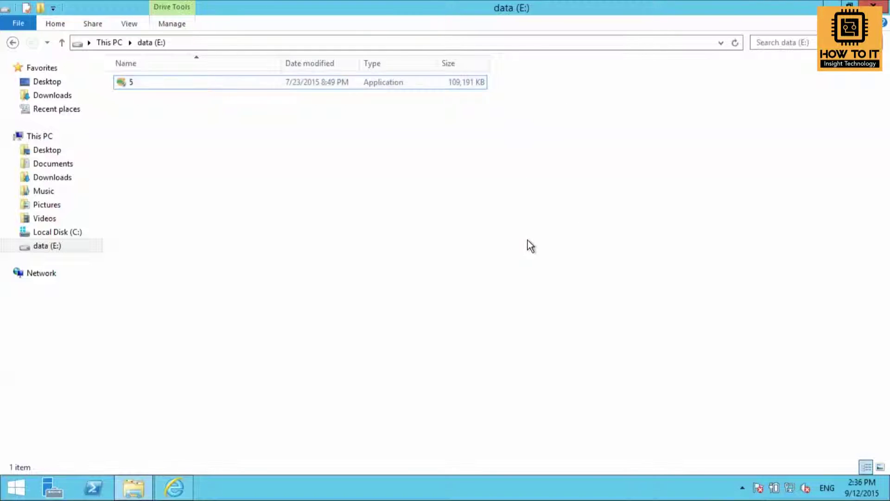
- Try to copy application file 4 from the Desktop folder to the data (E:) drive to test the quota limit
left_click(41, 82)
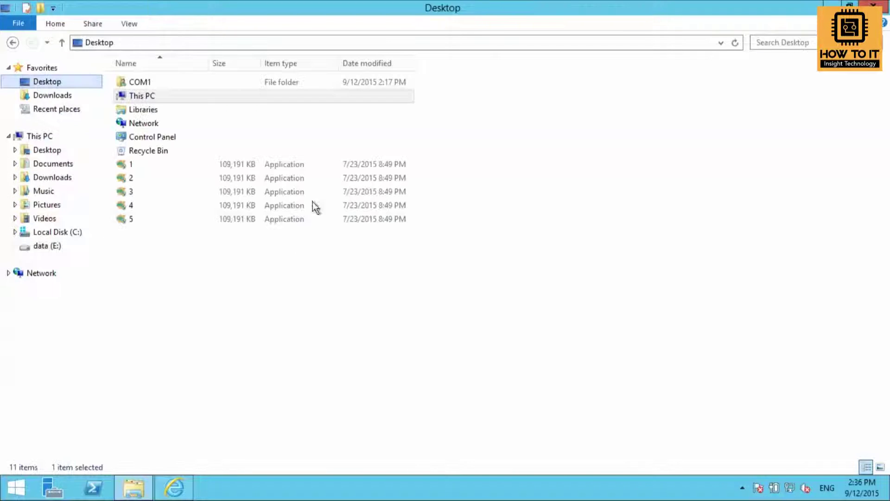
left_click(129, 205)
right_click(129, 205)
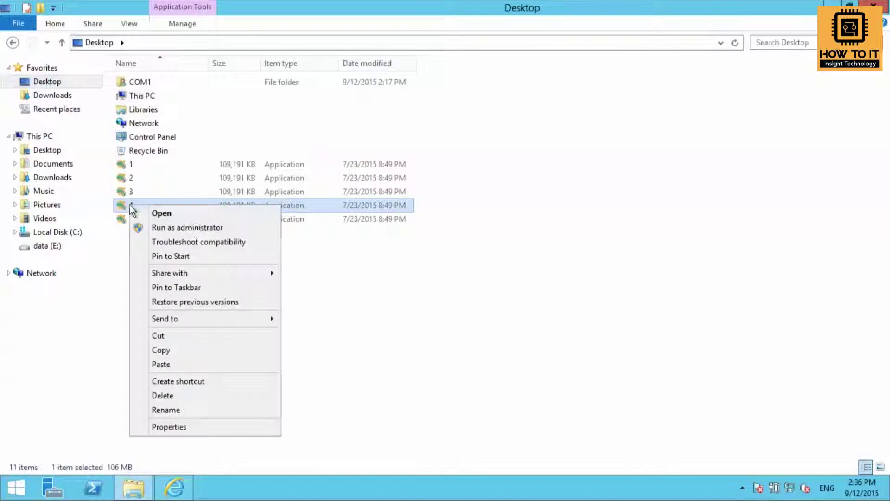
left_click(194, 351)
left_click(50, 247)
right_click(282, 171)
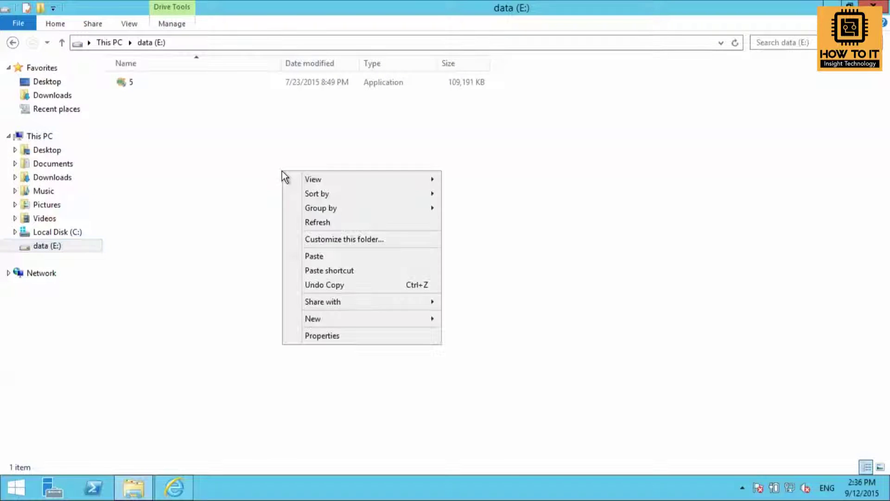
left_click(322, 257)
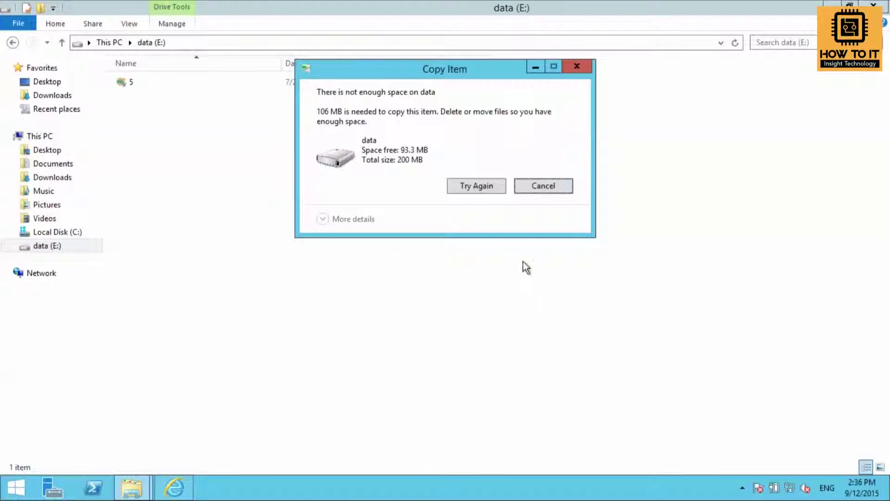
left_click_drag(456, 73, 296, 141)
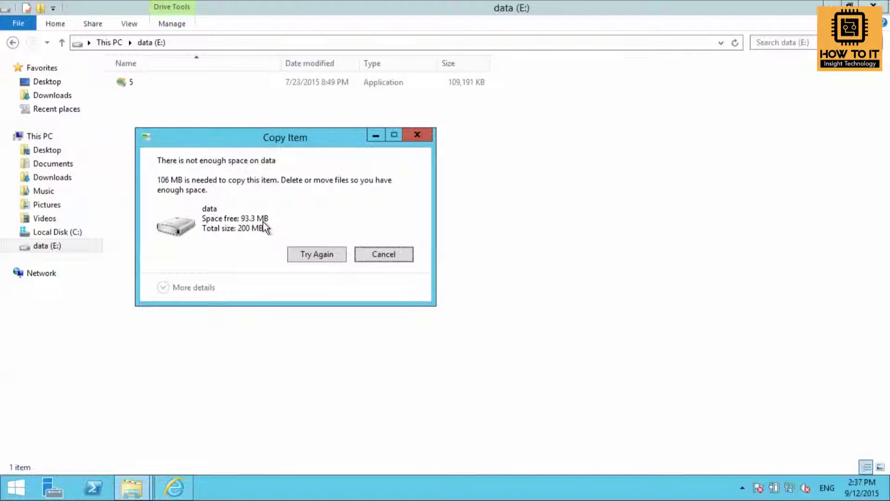
left_click(384, 256)
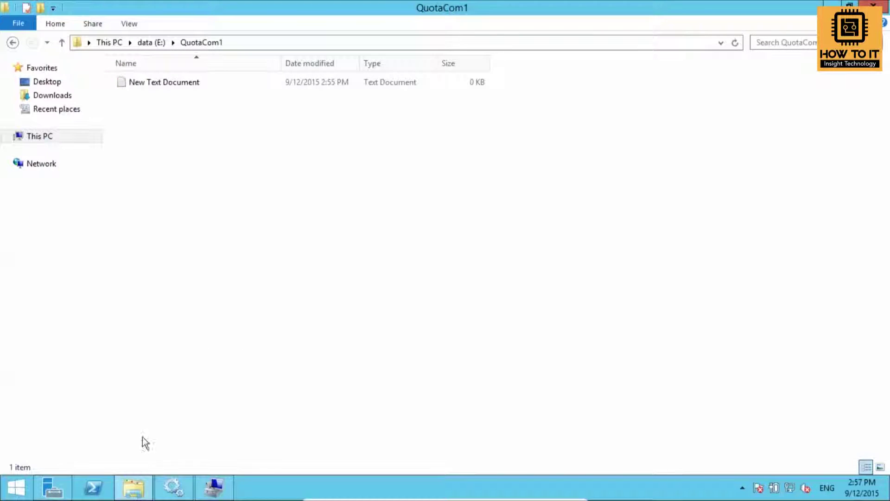
- Switch to Server Manager and start the Add Roles and Features Wizard
left_click(50, 488)
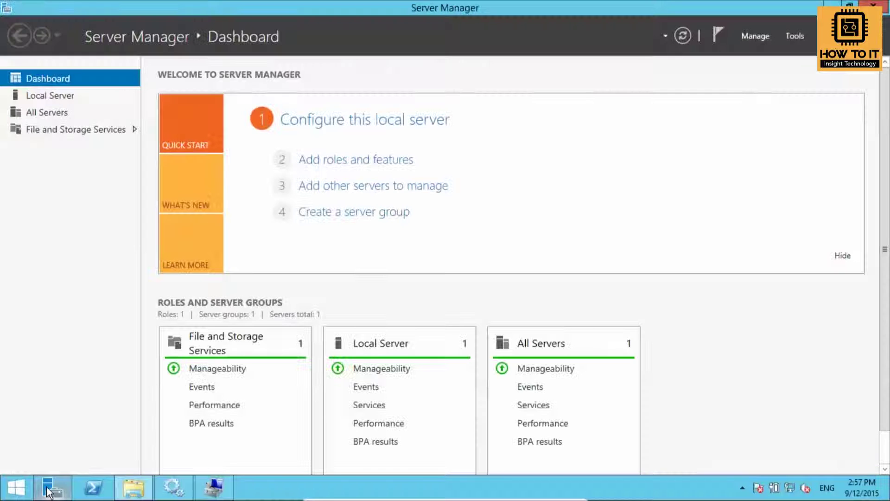
left_click(795, 36)
left_click(748, 36)
left_click(748, 36)
left_click(748, 36)
left_click(749, 36)
left_click(781, 53)
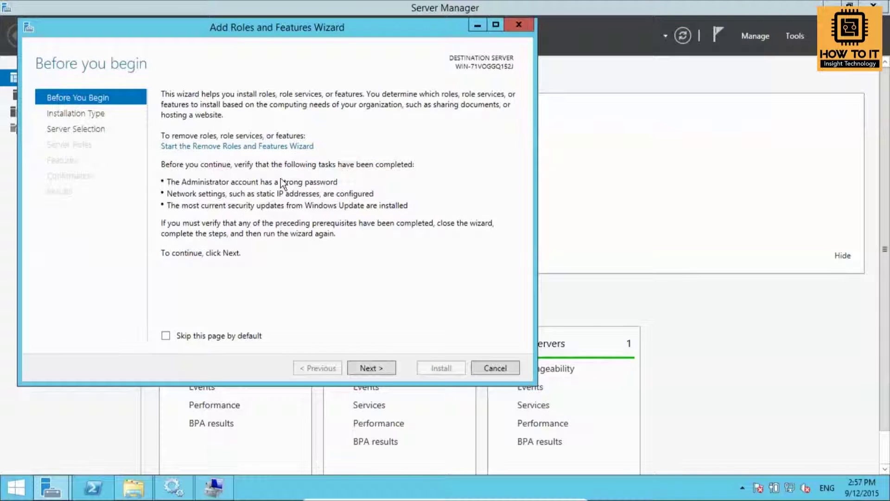
- Choose a role-based or feature-based installation on WIN-71VOGGQ152J from the server pool and proceed to the server roles
left_click(378, 366)
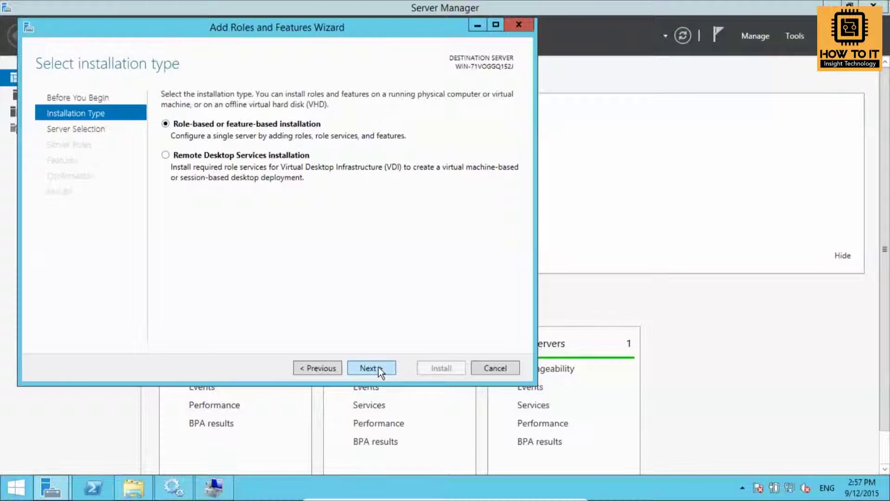
left_click(378, 366)
left_click(378, 367)
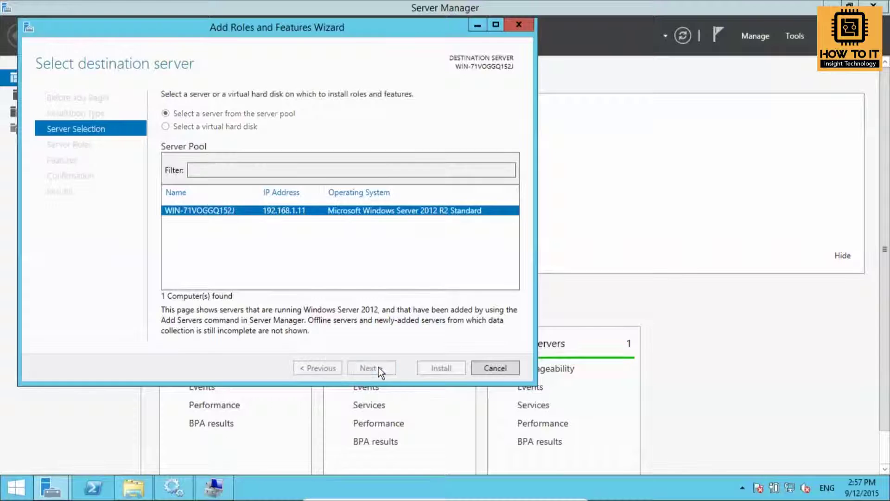
mouse_move(375, 232)
left_mouse_down()
mouse_move(373, 264)
mouse_move(375, 232)
left_mouse_up()
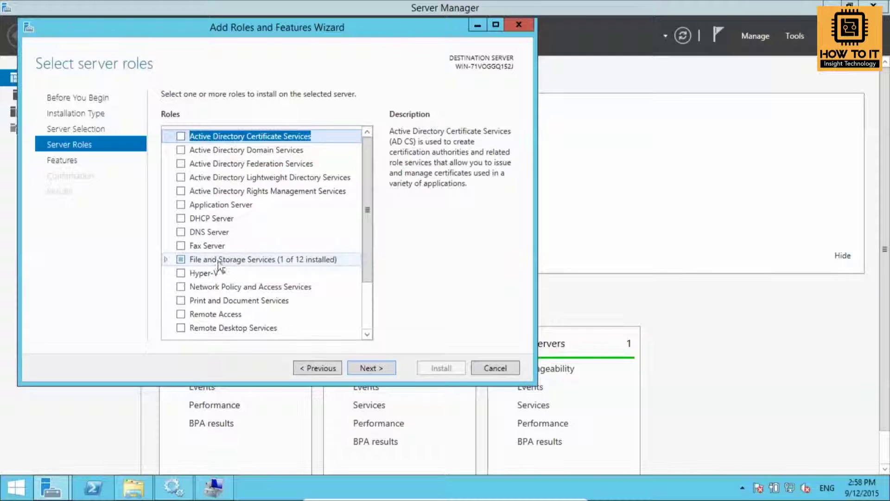
- Select the File Server and File Server Resource Manager role services under File and iSCSI Services, adding the required management tools
left_click(166, 259)
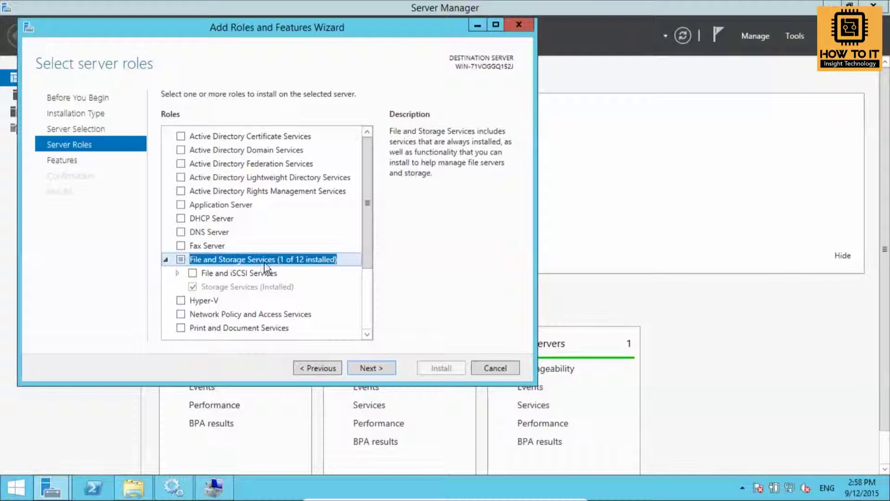
scroll(266, 268, "down", 3)
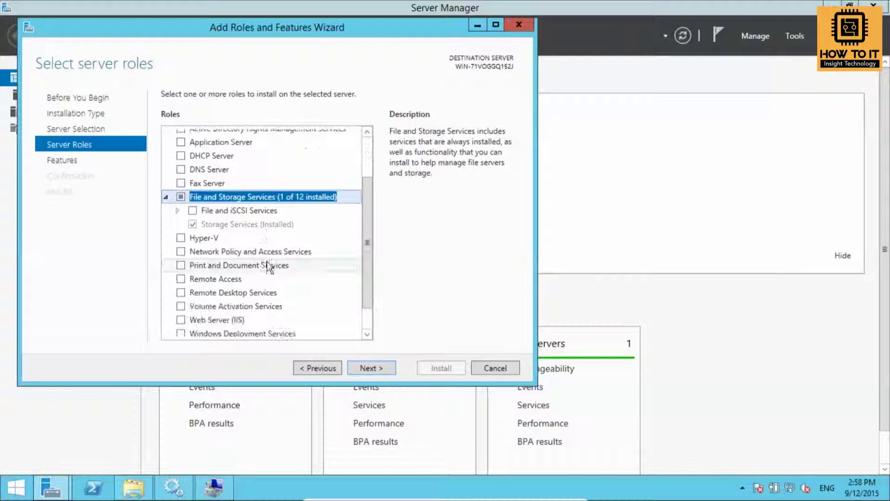
left_click(179, 212)
scroll(295, 244, "down", 2)
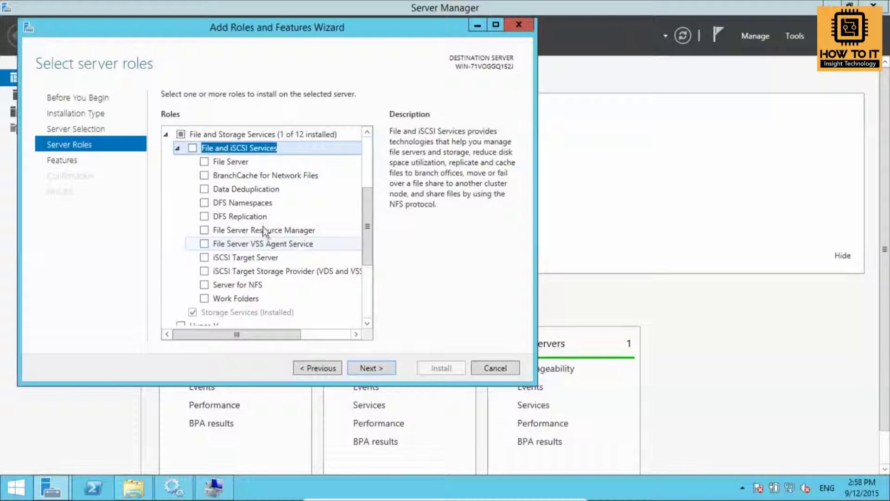
left_click(205, 161)
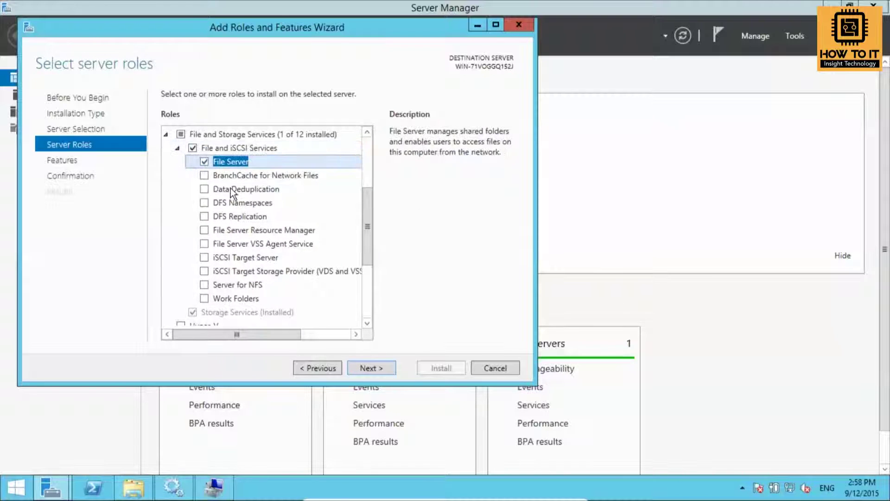
left_click(205, 230)
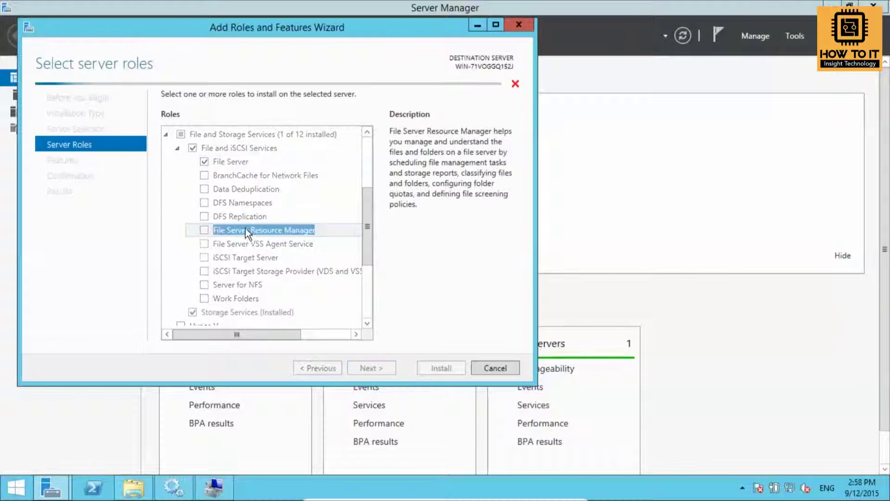
left_click(317, 315)
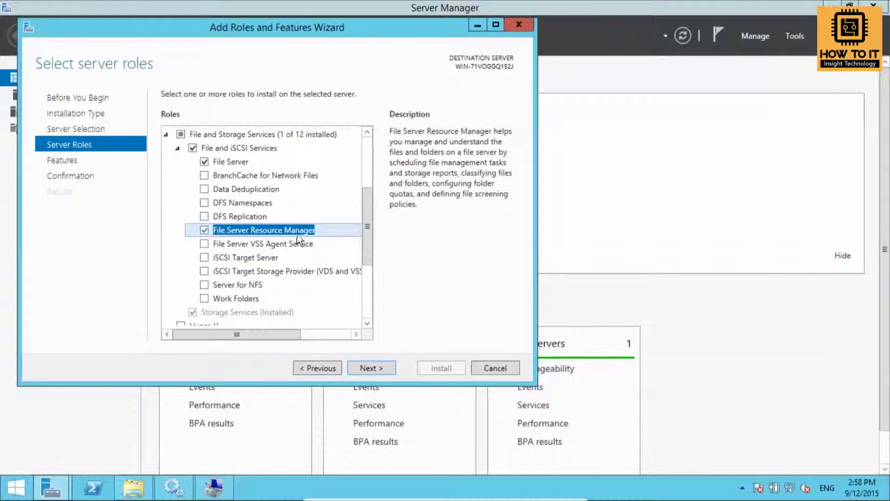
- Keep the default features and install the selected role services without enabling automatic restart
left_click(386, 368)
left_click(386, 369)
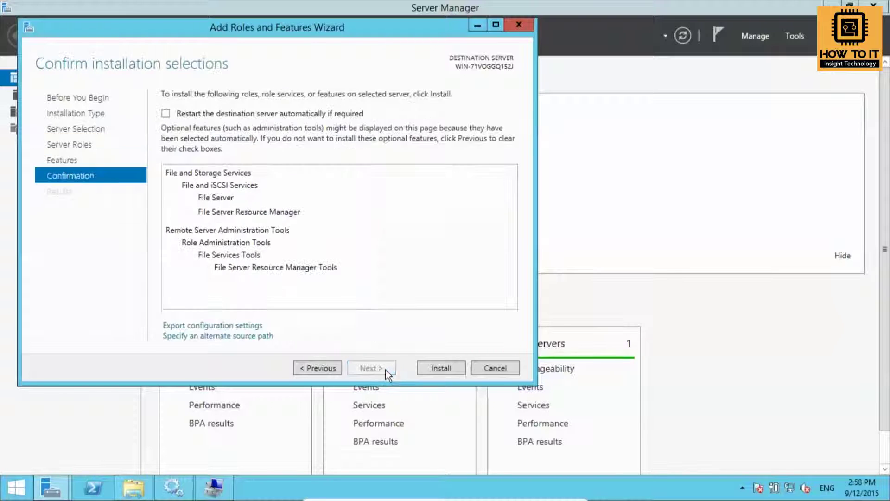
left_click(436, 371)
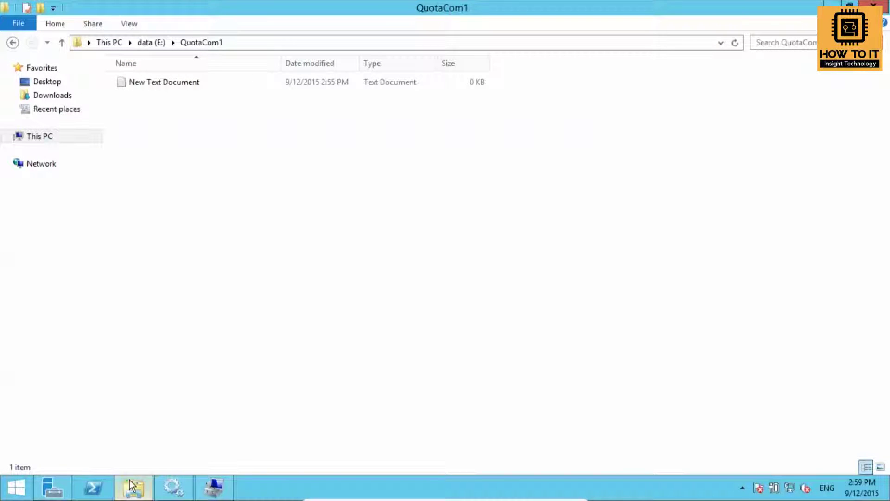
- Open File Server Resource Manager from Server Manager and display the quotas under Quota Management
left_click(51, 486)
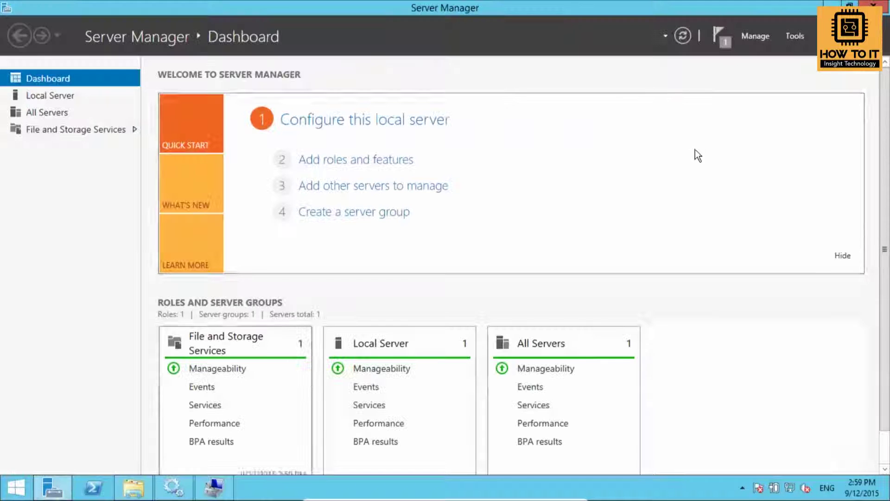
left_click(794, 35)
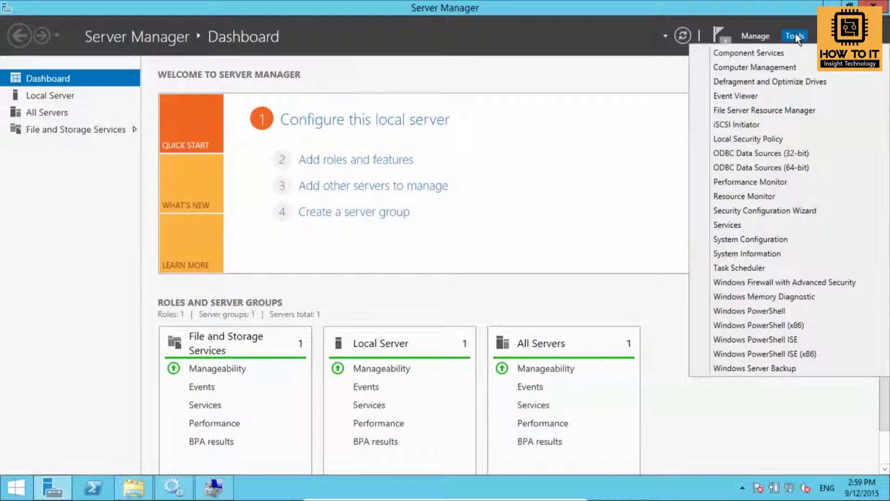
left_click(784, 113)
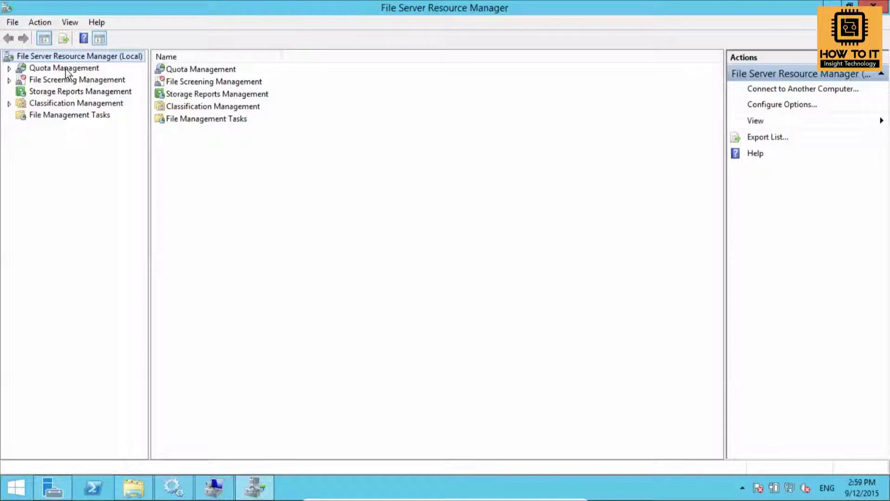
left_click(69, 68)
left_click(9, 69)
left_click(54, 79)
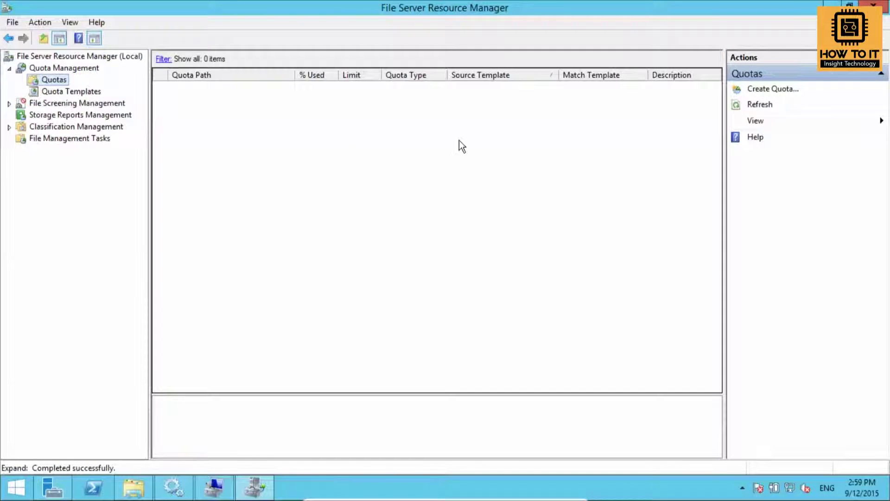
- Start creating a new quota and set its path to the data (E:) drive
right_click(250, 131)
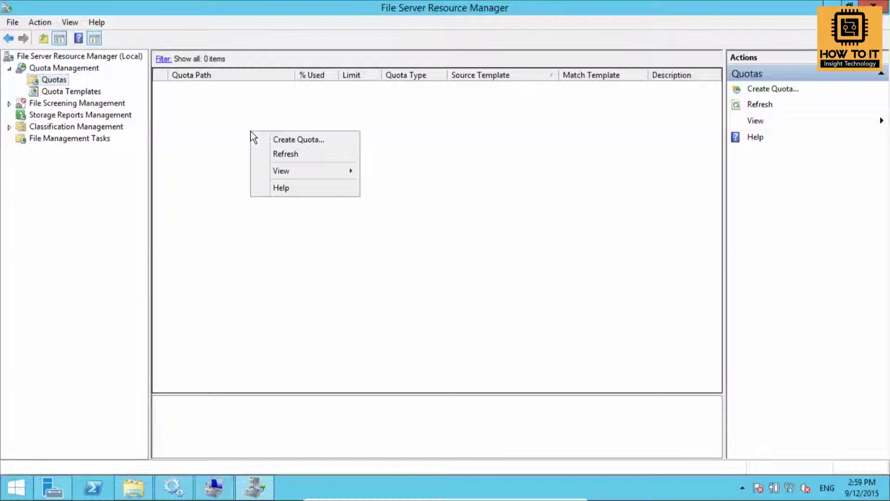
left_click(309, 140)
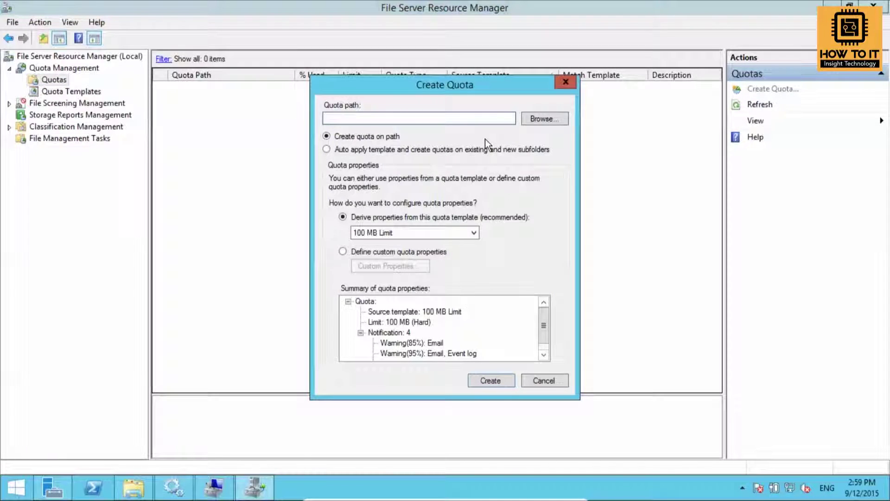
left_click(542, 119)
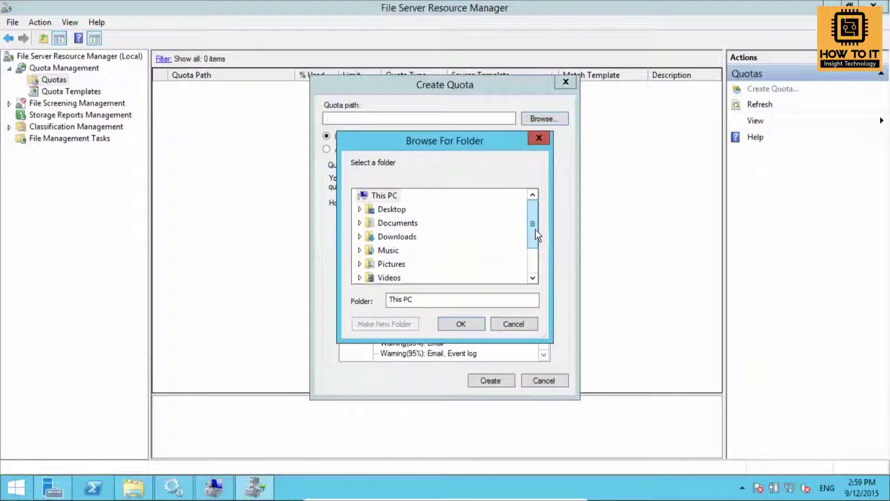
left_click_drag(536, 229, 516, 271)
double_click(386, 274)
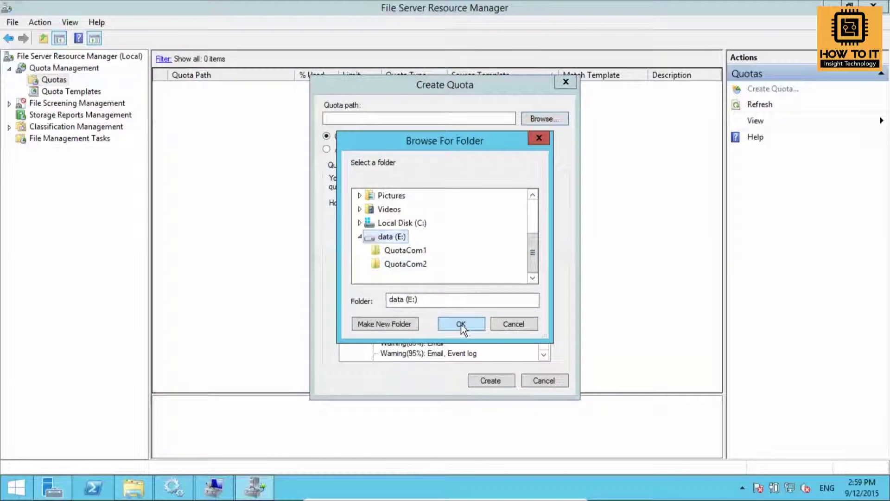
left_click(461, 324)
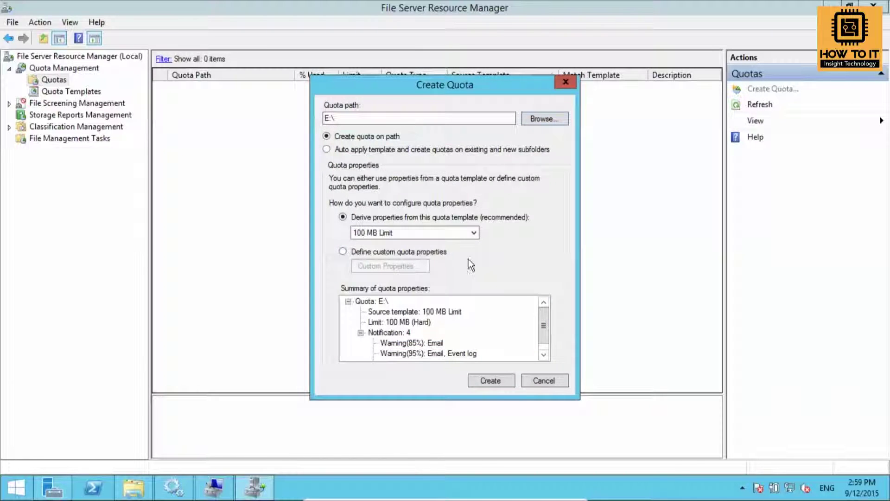
- Derive the quota properties from the 200 MB Limit Reports to User template and create the quota
left_click(478, 236)
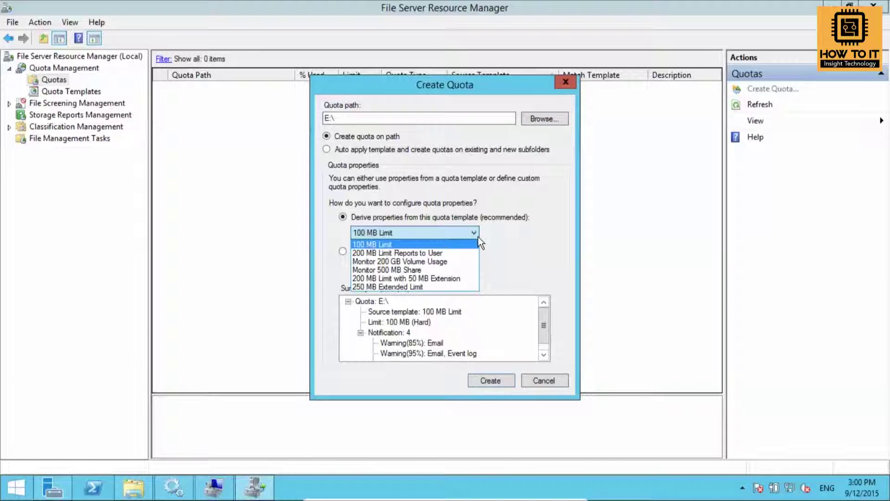
left_click(449, 254)
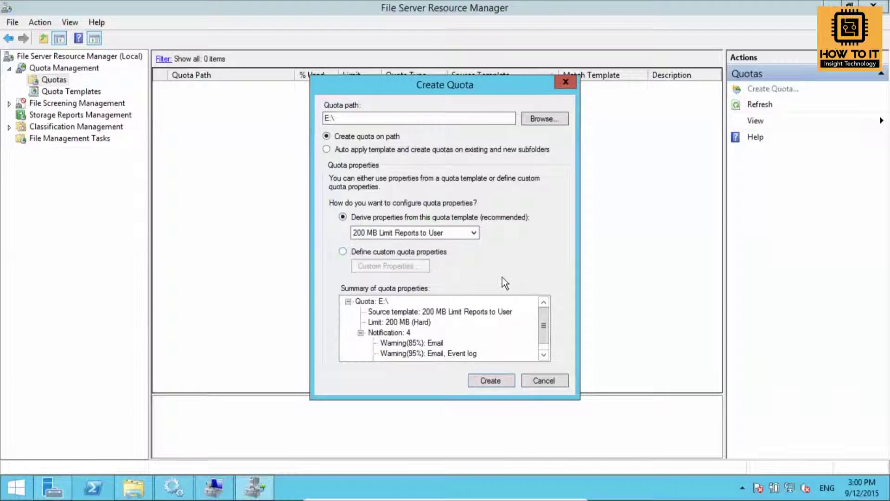
left_click(498, 385)
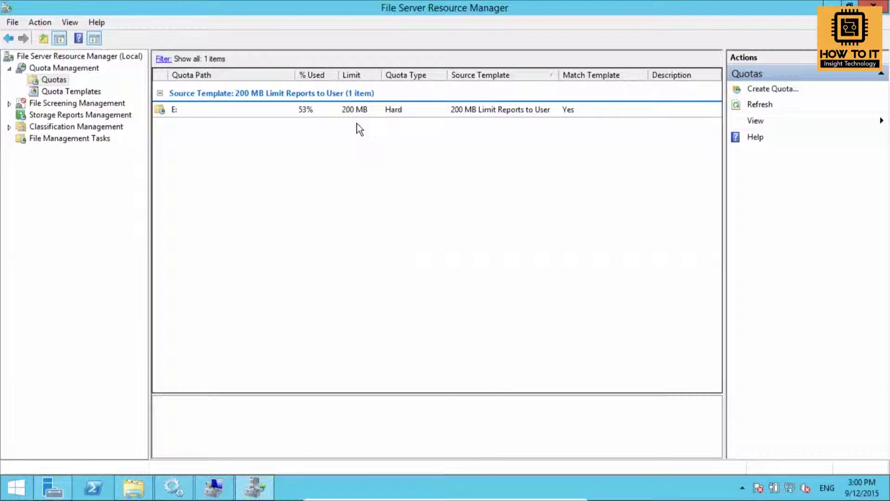
- Examine the details of the E: quota and the list of available quota templates
left_click(356, 112)
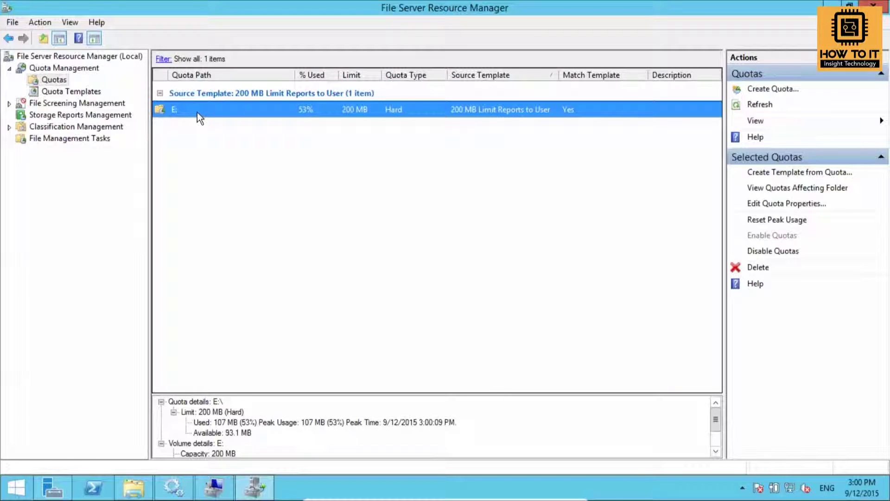
left_click(284, 246)
left_click(85, 93)
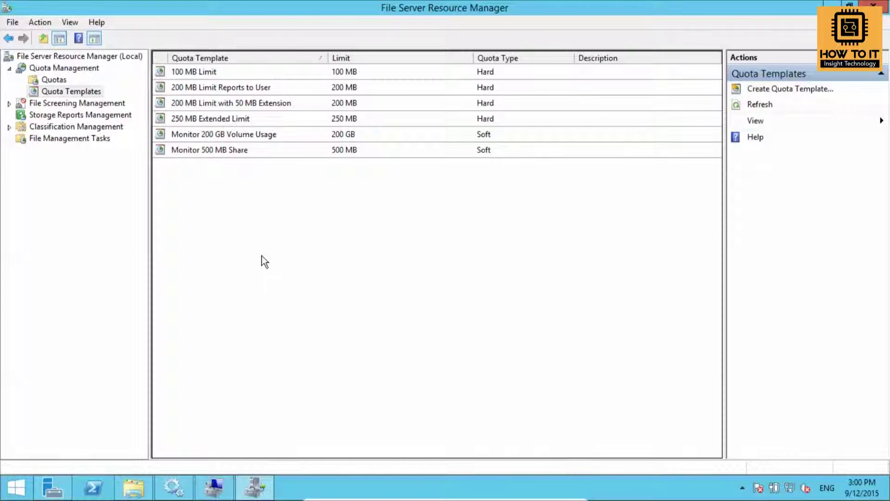
- Review the file screens and file screen templates, including the properties of the Block Audio and Video Files template
left_click(9, 103)
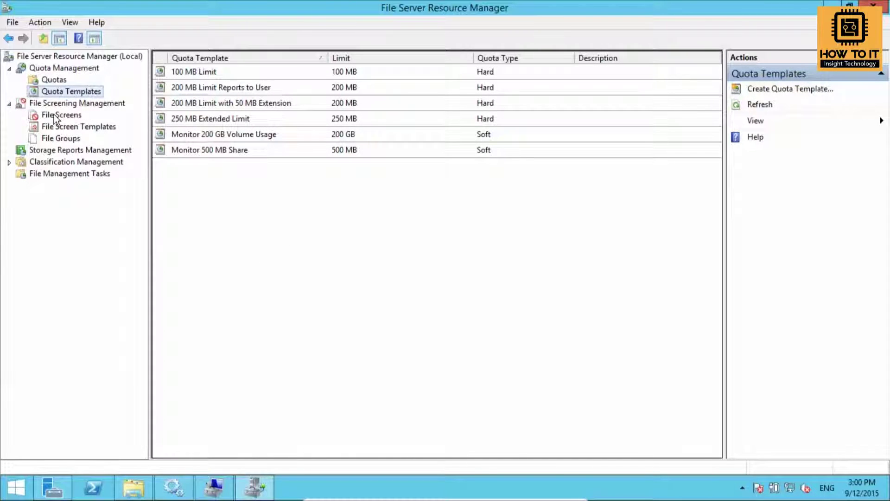
left_click(55, 117)
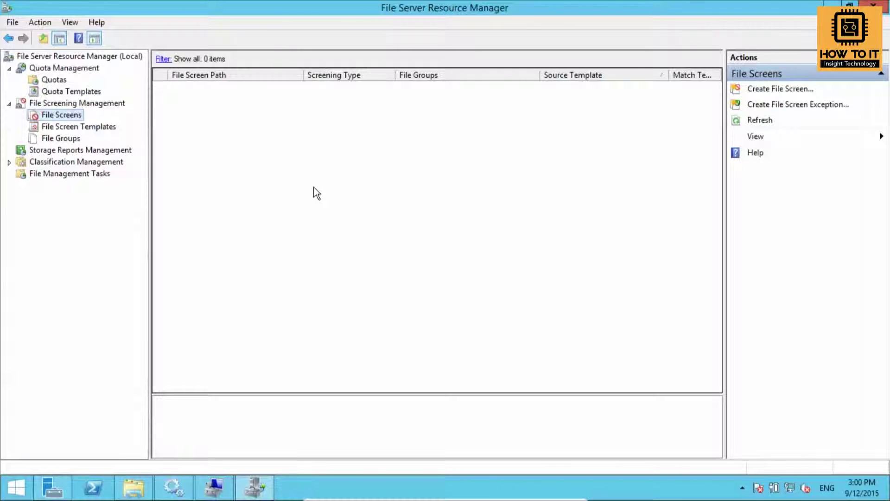
left_click(70, 126)
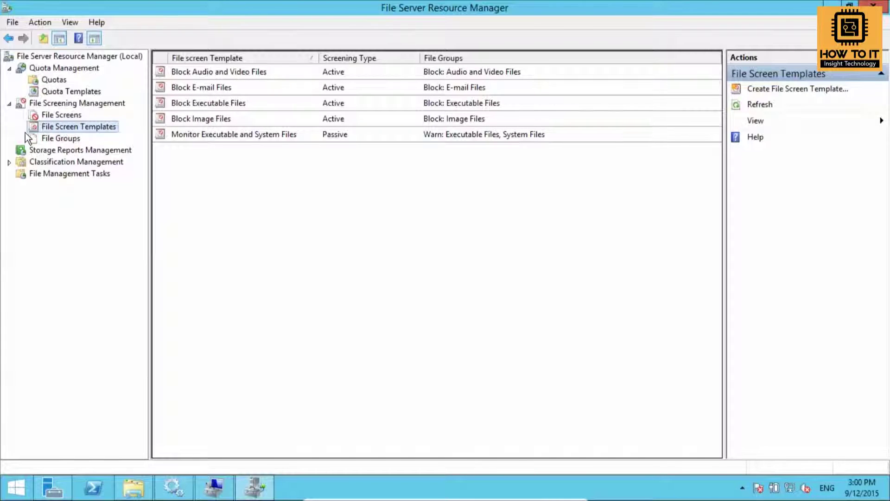
double_click(248, 72)
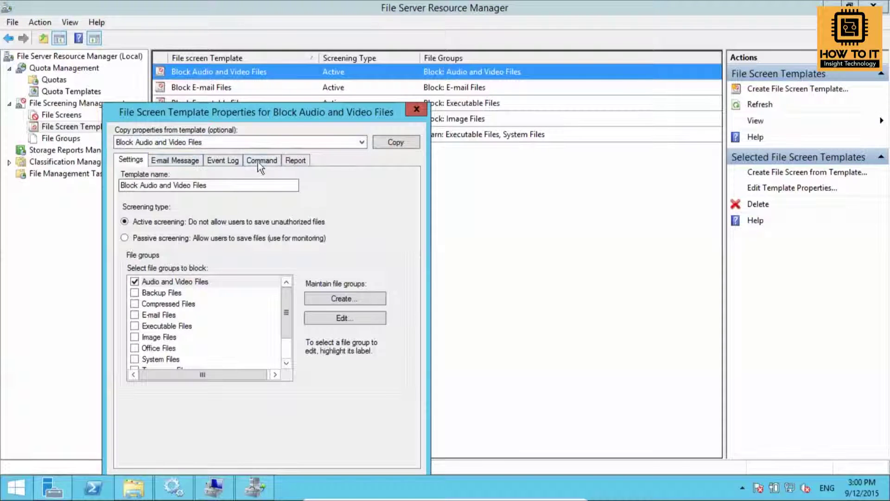
left_click_drag(341, 103, 500, 78)
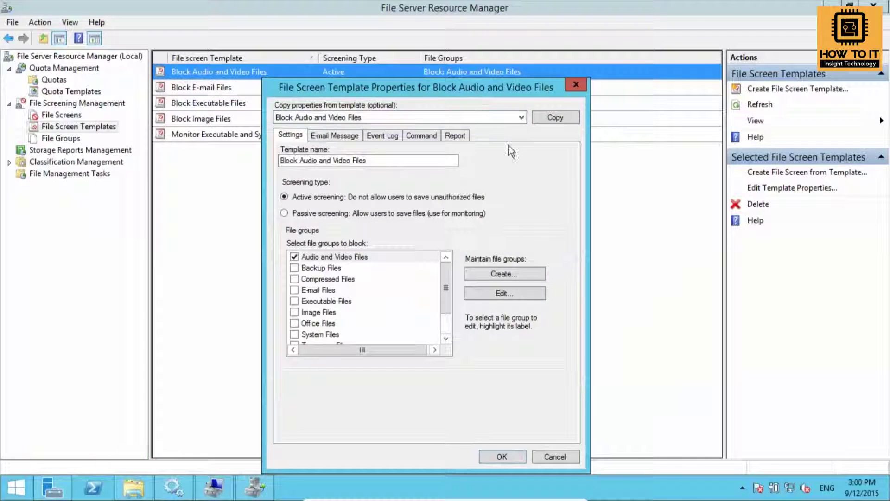
left_click(555, 456)
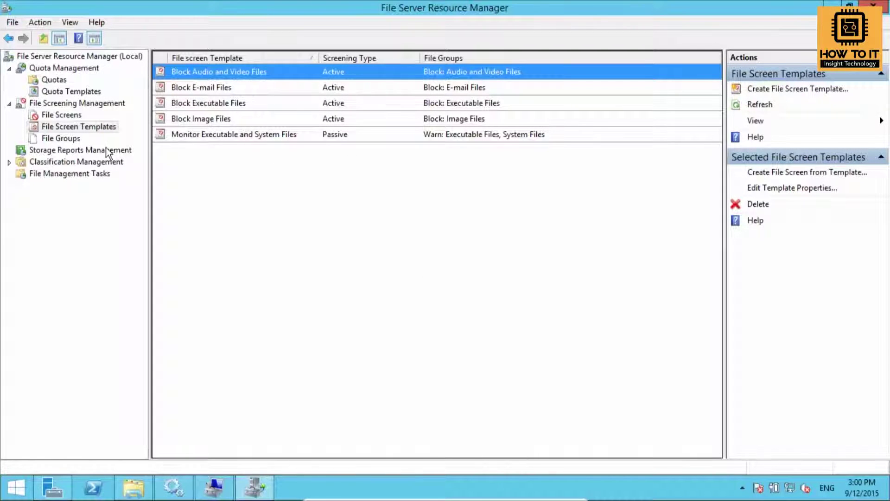
- Revisit the file screens and examine the file groups with their included file extensions, such as Audio and Video Files
left_click(65, 115)
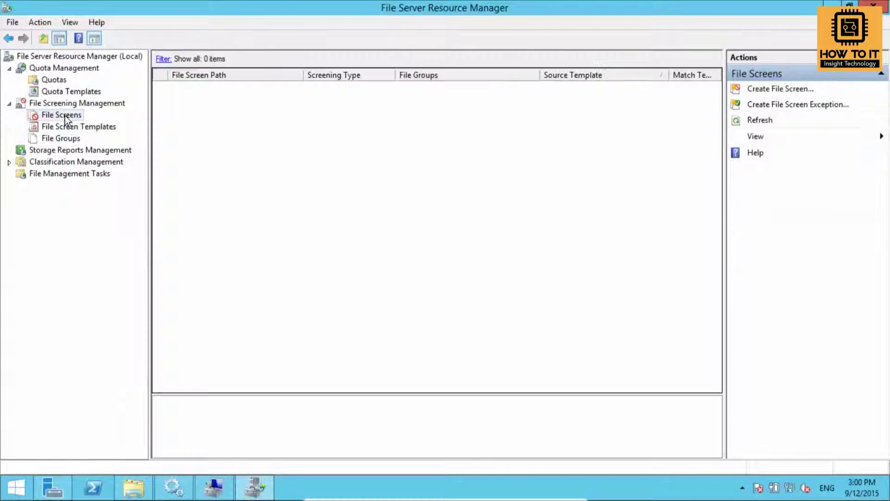
left_click(62, 139)
left_click(218, 70)
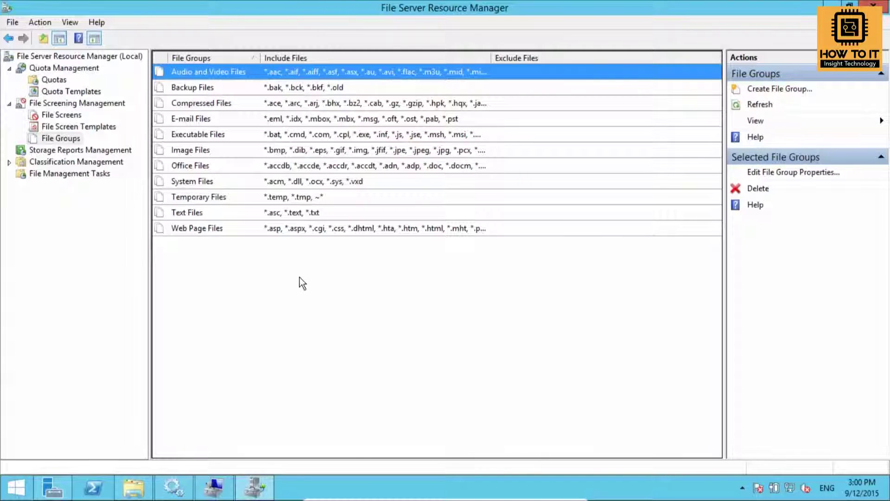
left_click(316, 337)
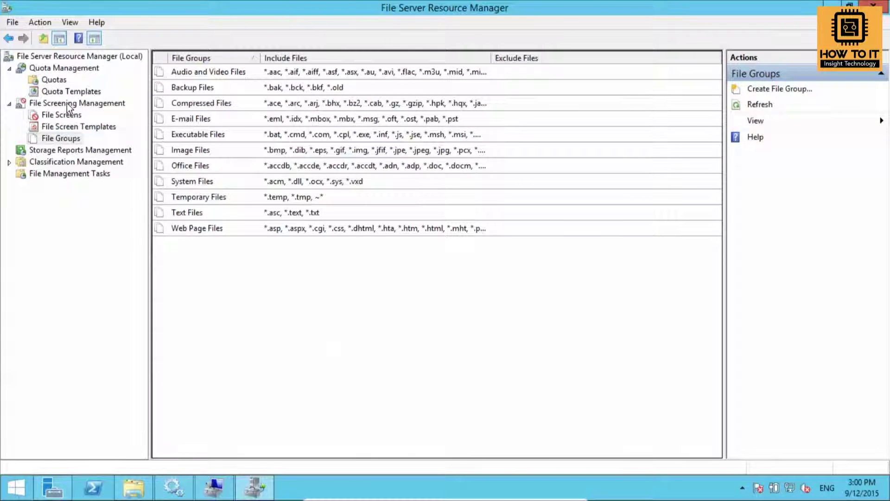
- Return to the quotas list and select the E: quota to view its usage details
left_click(54, 81)
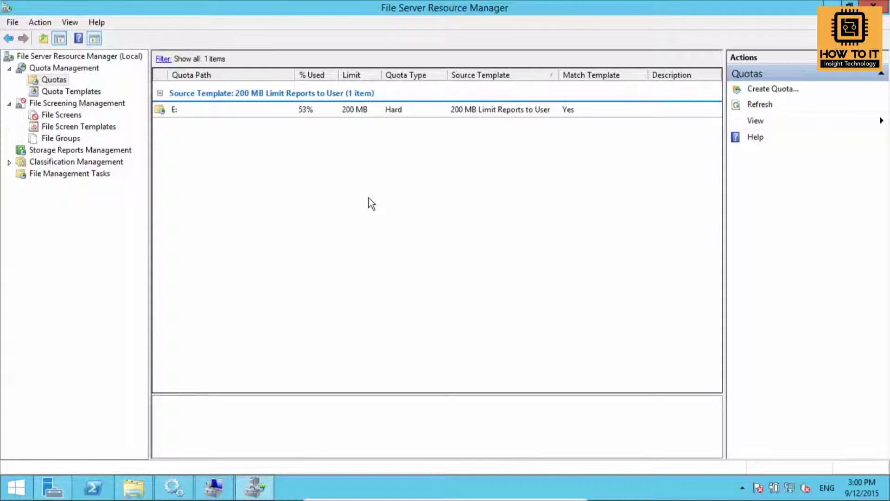
left_click(351, 113)
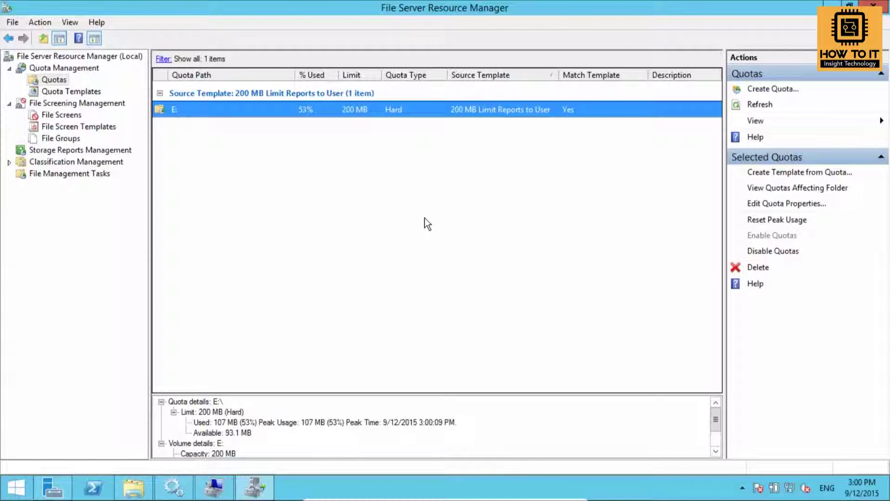